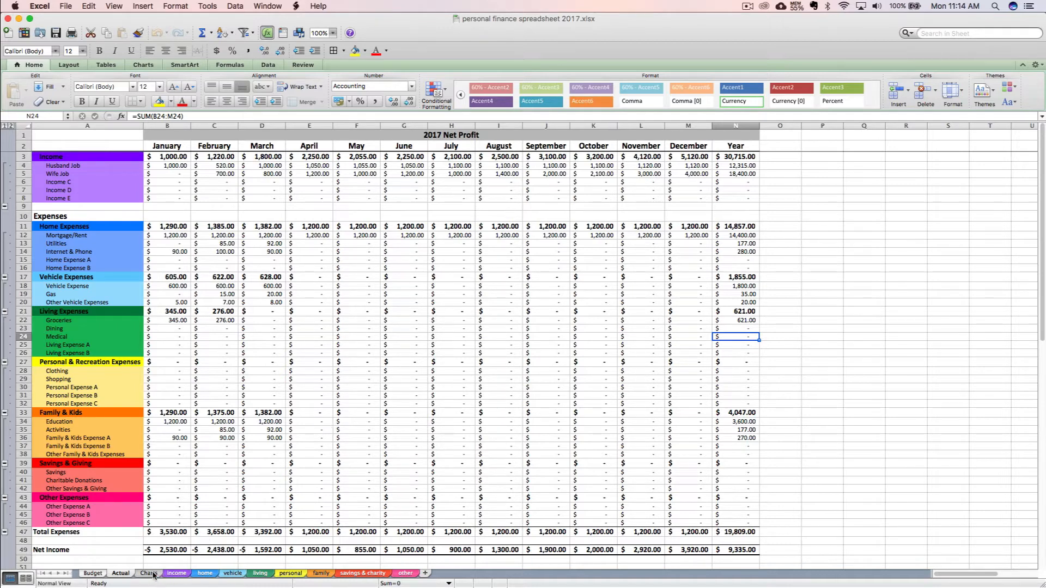
Look through the Budget, Actual and income sheets, finishing on the Budget sheet
left_click(92, 573)
left_click(122, 575)
left_click(176, 573)
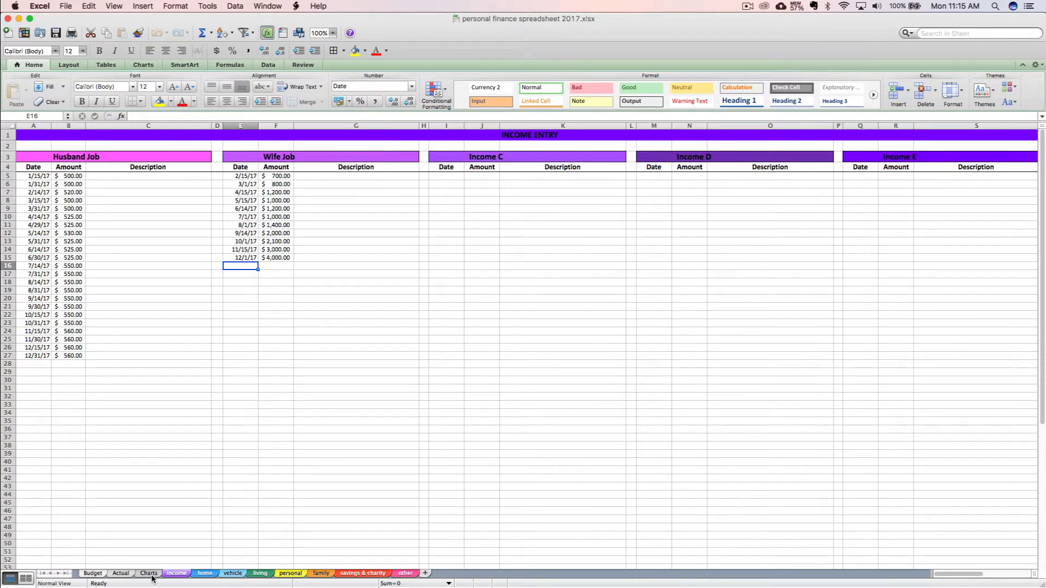
left_click(121, 573)
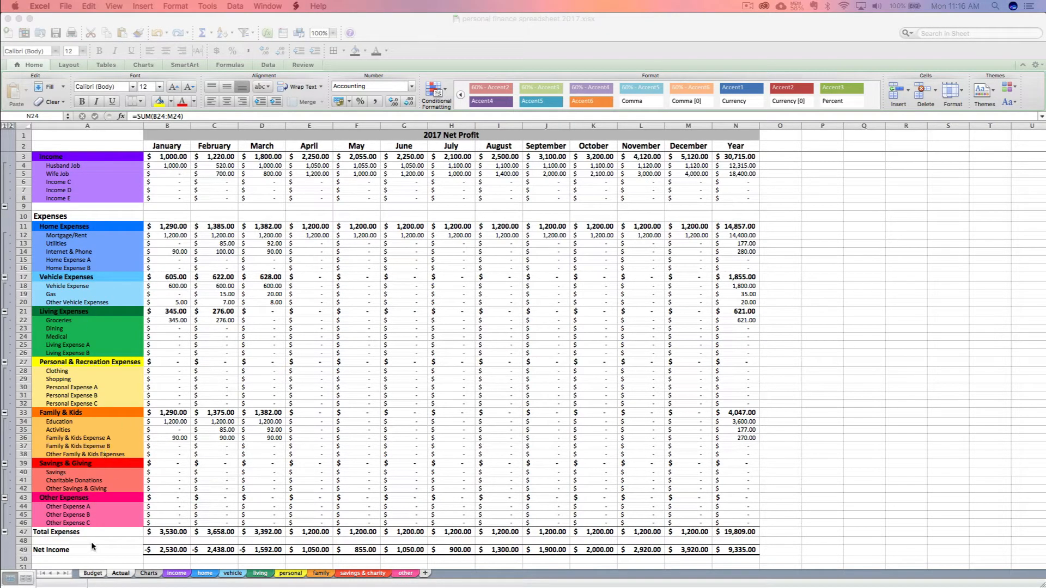
left_click(96, 574)
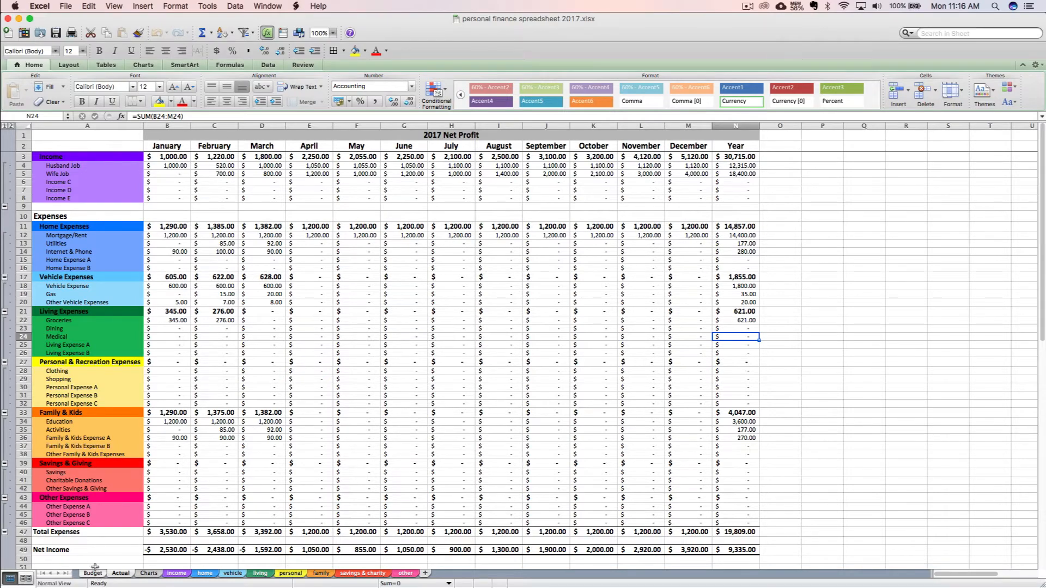
left_click(93, 573)
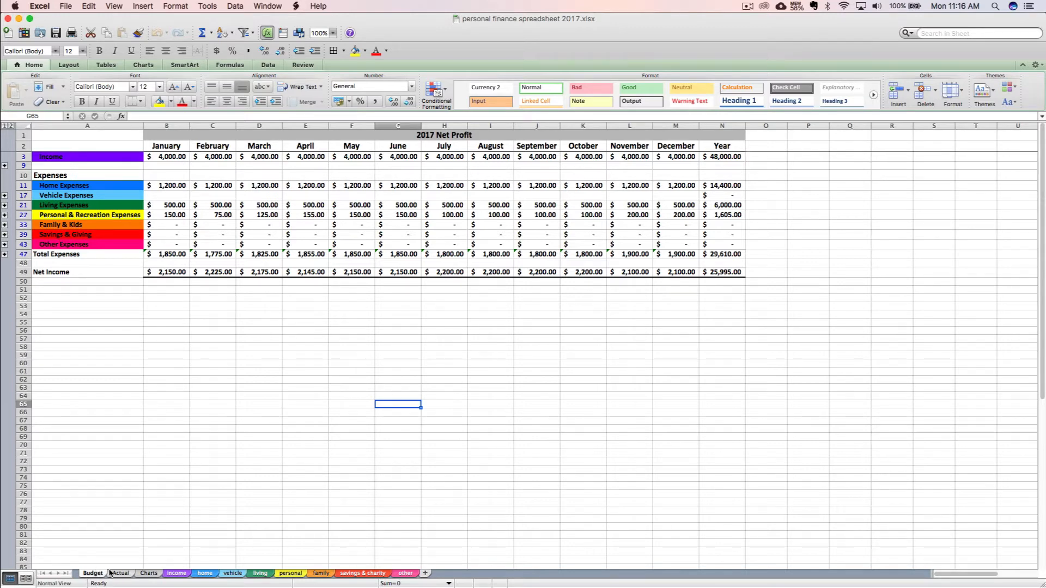
Expand the Income group and every expense category group on the Budget sheet to show their subcategories
left_click(4, 166)
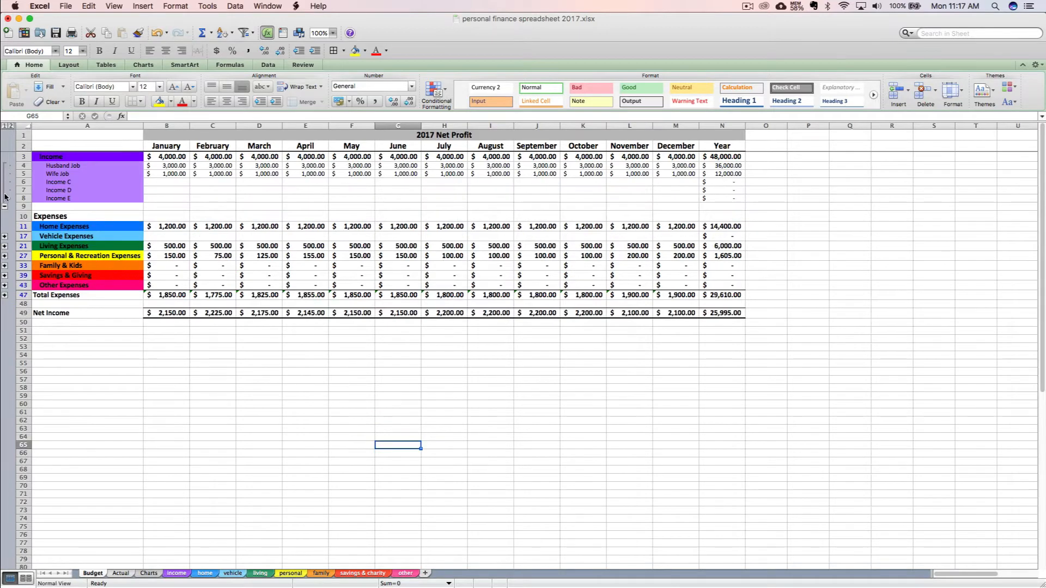
left_click(5, 213)
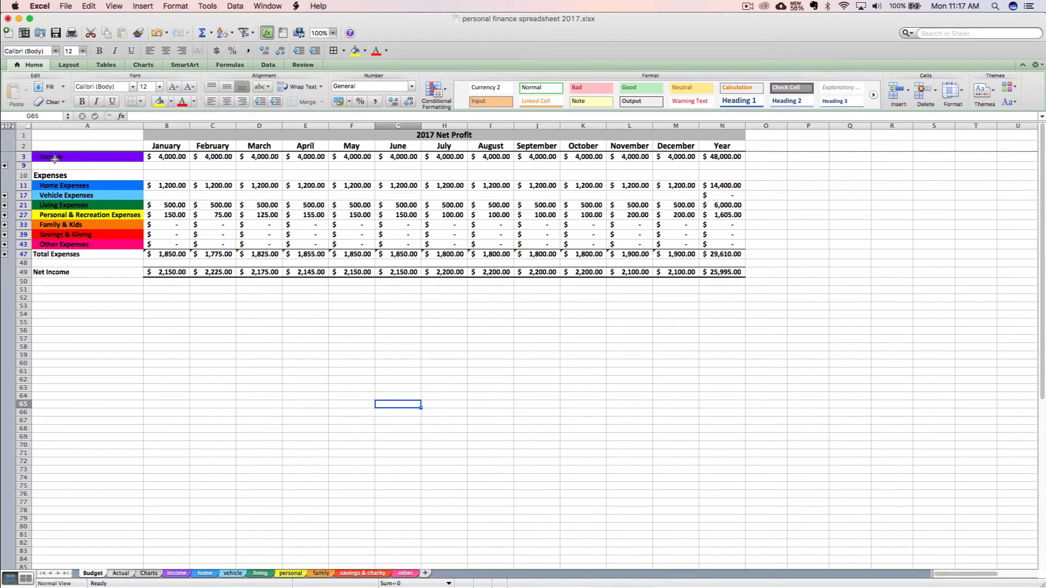
left_click(4, 166)
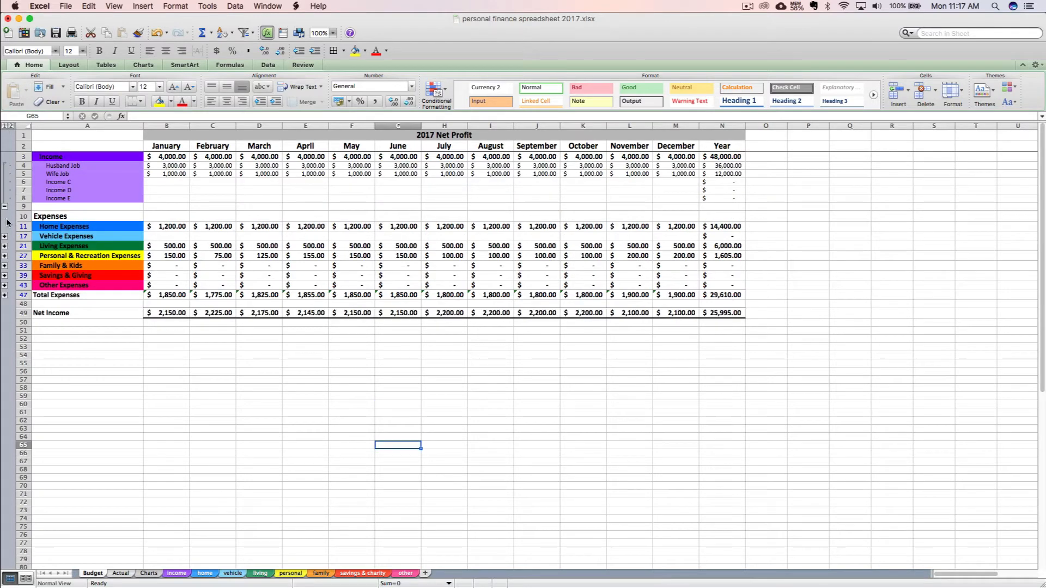
left_click(5, 237)
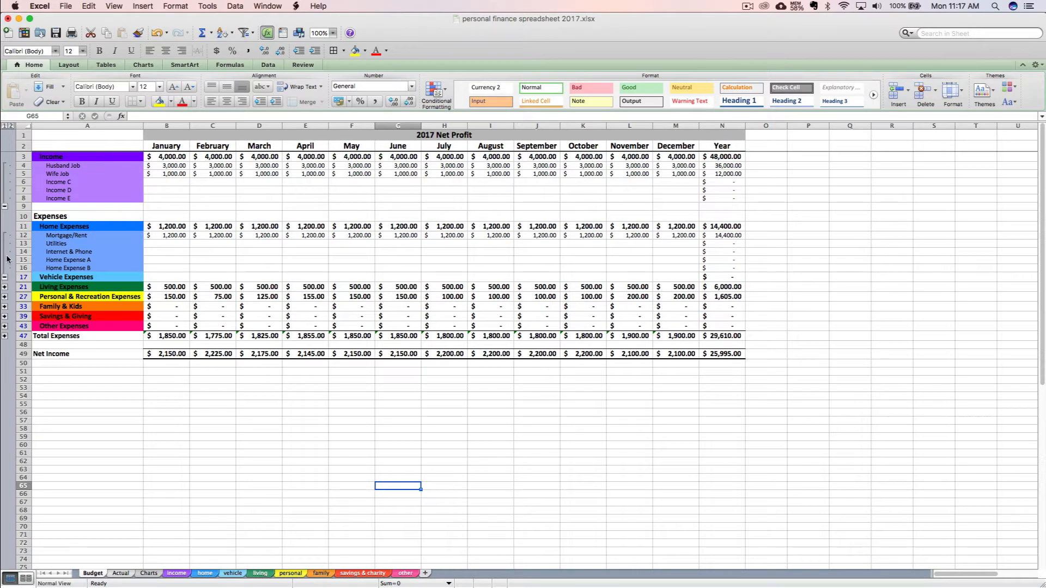
left_click(4, 287)
left_click(4, 322)
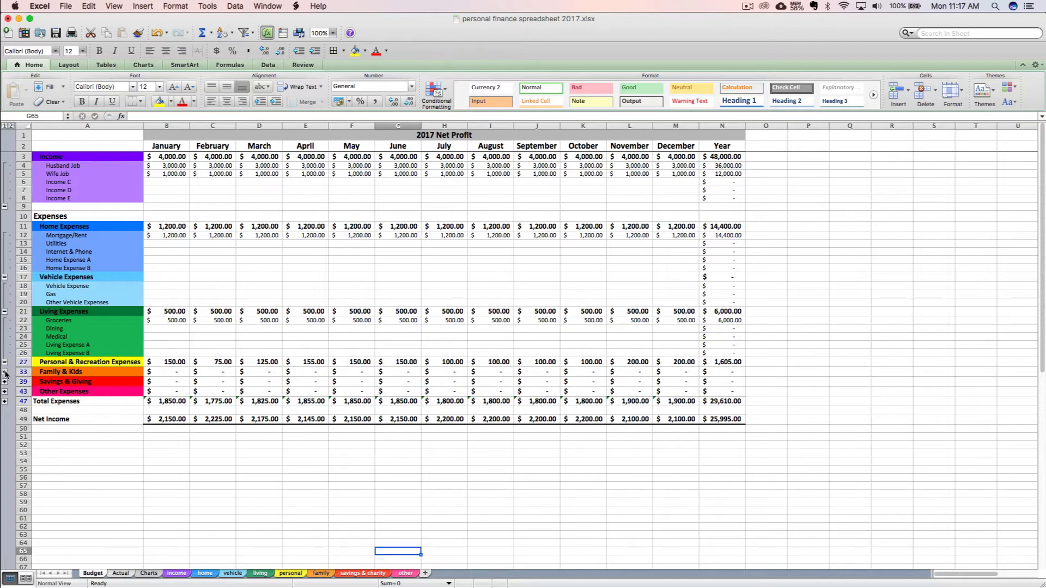
left_click(5, 375)
left_click(5, 425)
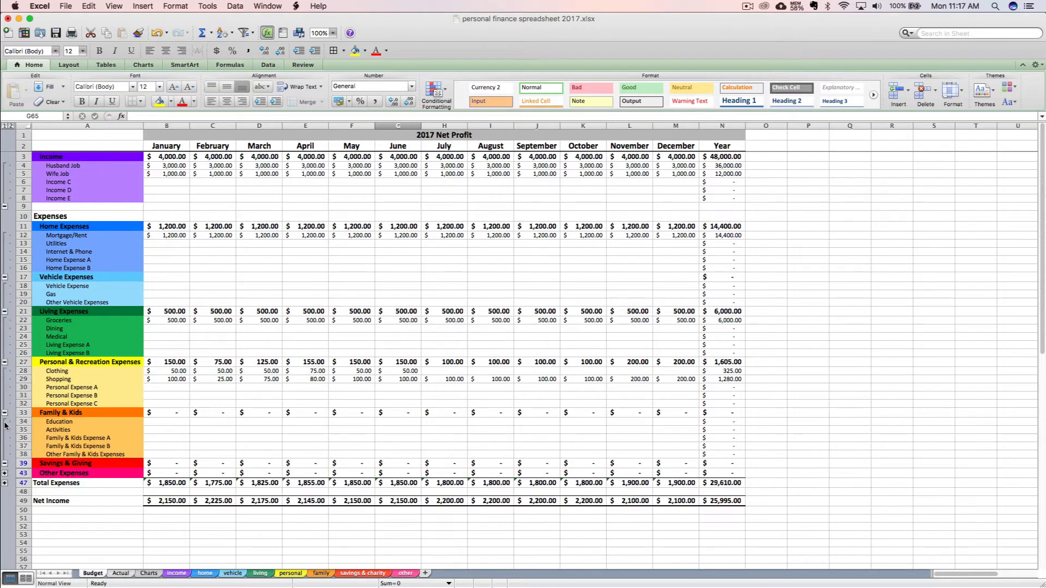
left_click(4, 473)
left_click(5, 510)
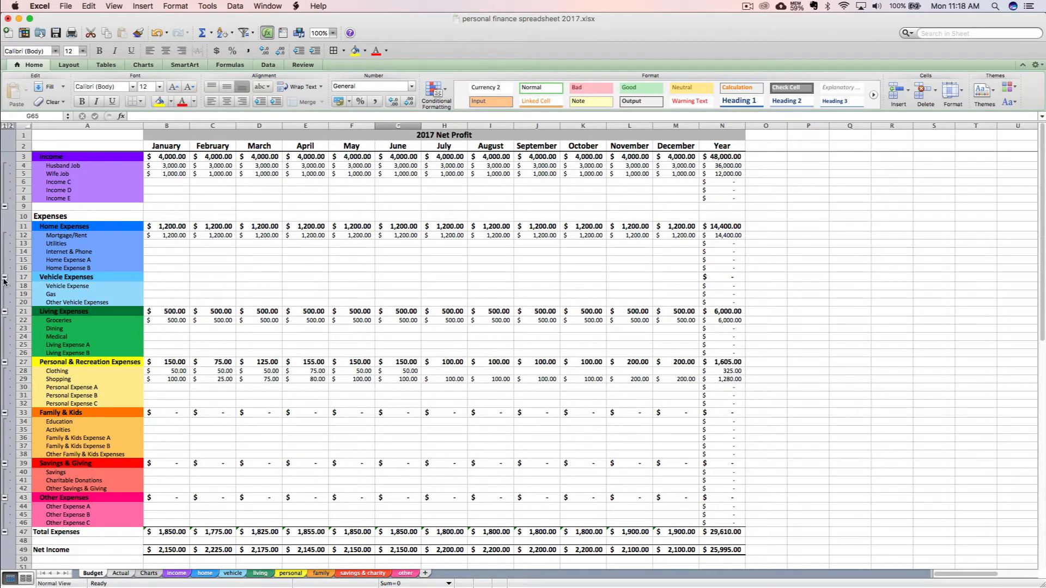
Collapse the Home, Vehicle, Living, Personal & Recreation, and Family & Kids groups on the Budget sheet
left_click(4, 279)
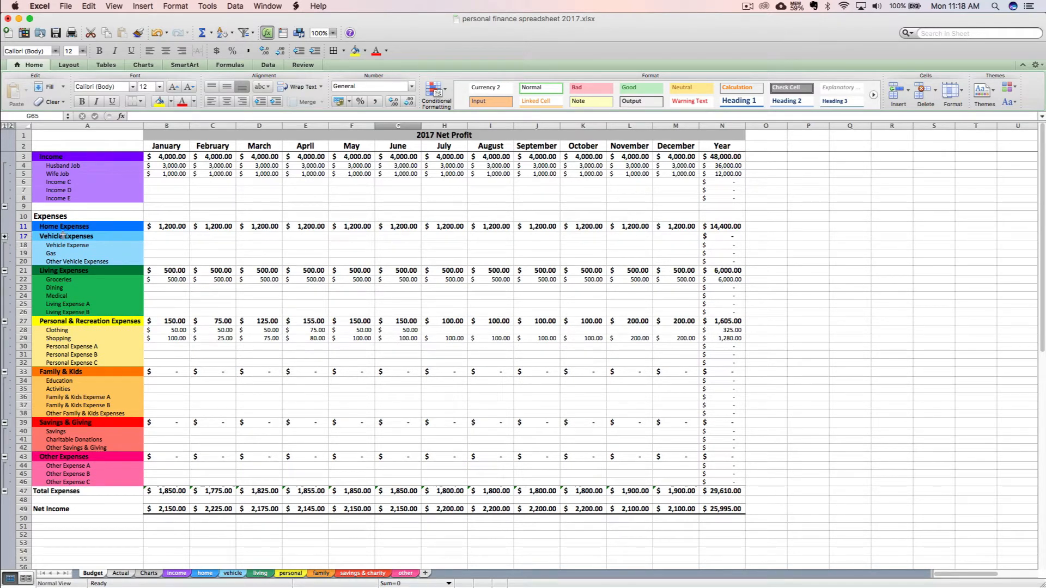
left_click(5, 237)
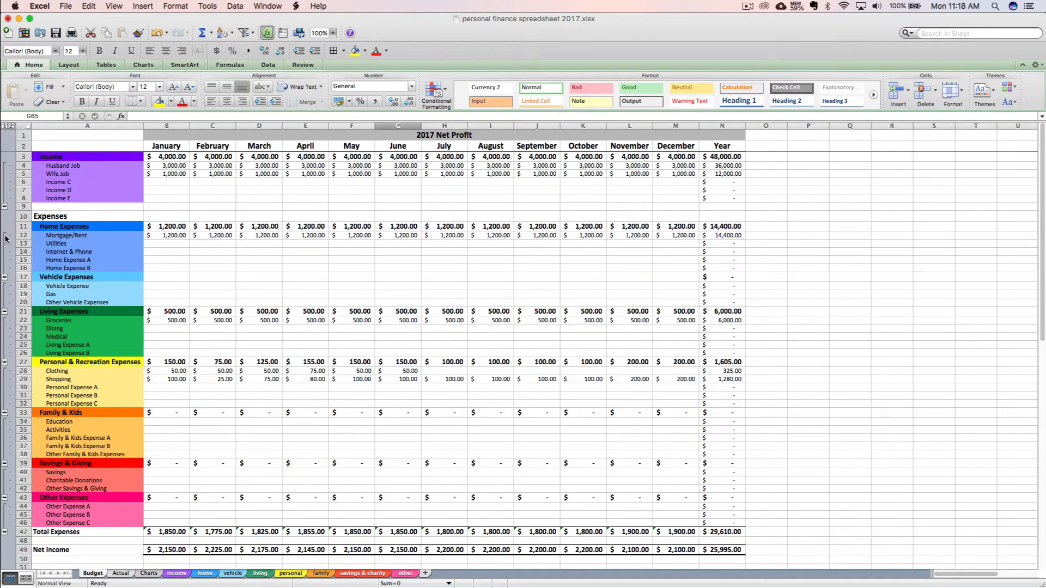
left_click(5, 277)
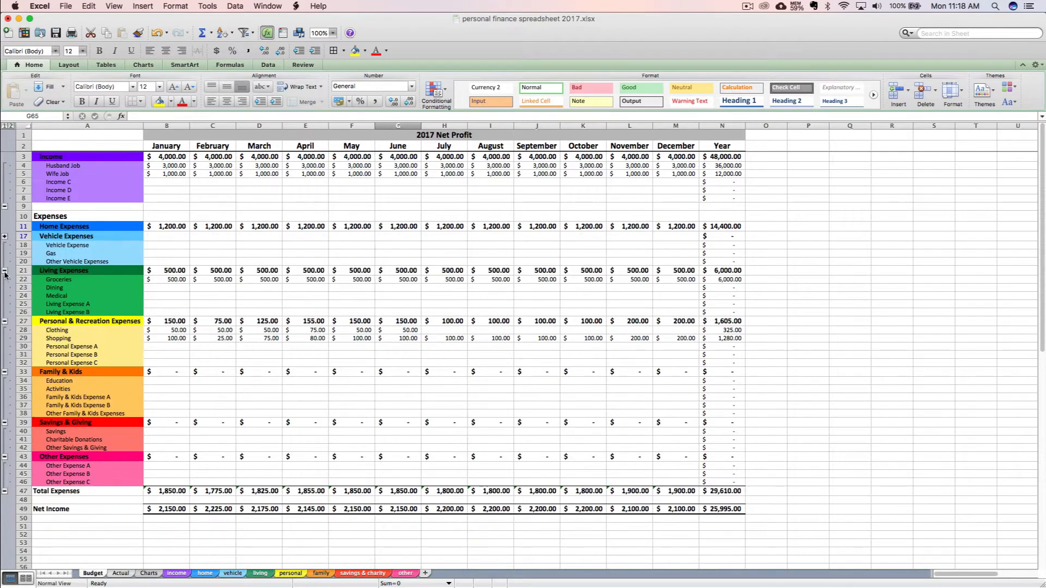
left_click(5, 271)
left_click(5, 297)
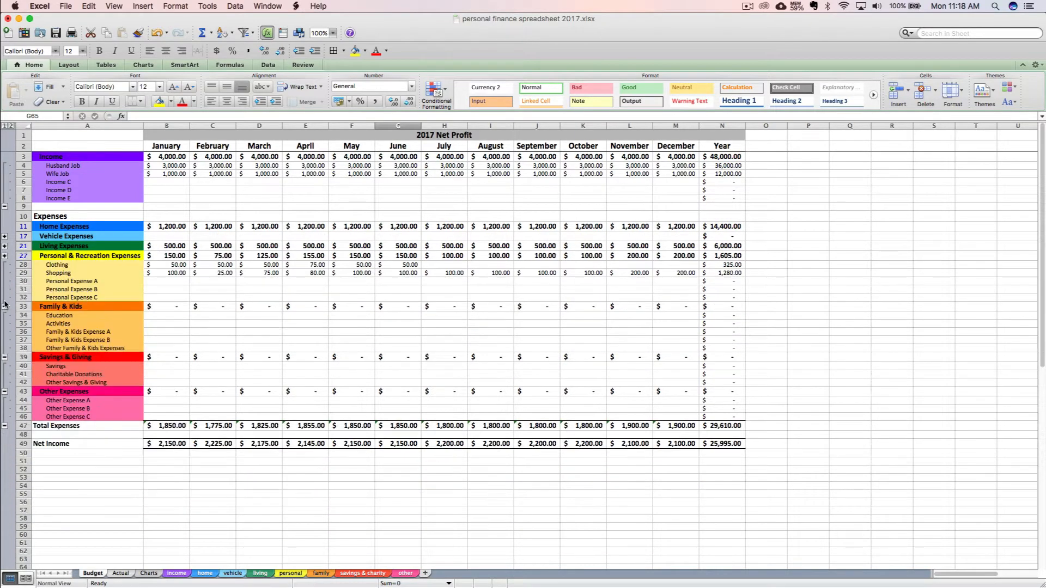
left_click(5, 308)
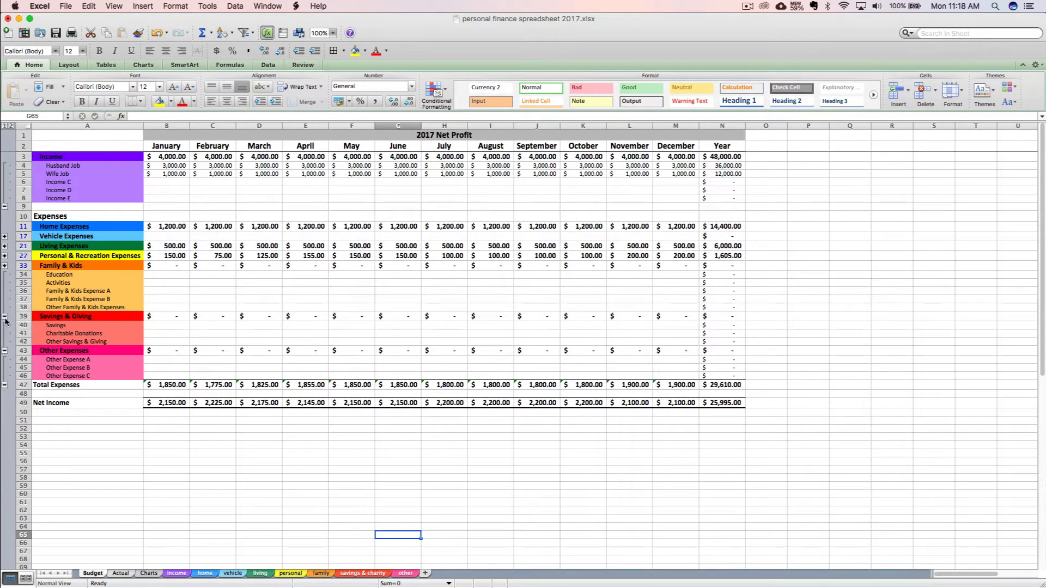
left_click(5, 317)
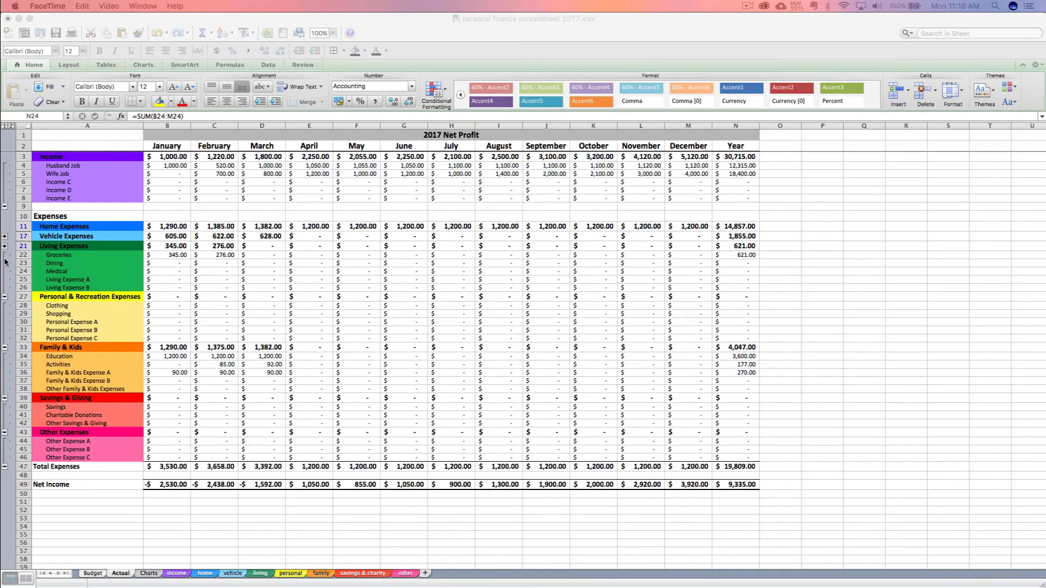
Expand the Vehicle Expenses and Home Expenses groups on the Actual sheet
left_click(4, 251)
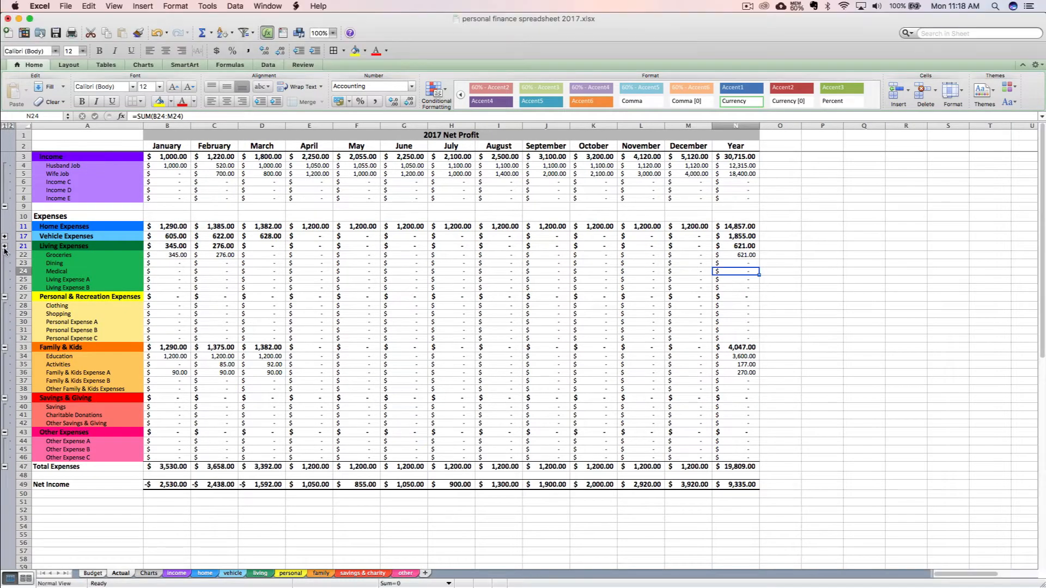
left_click(4, 248)
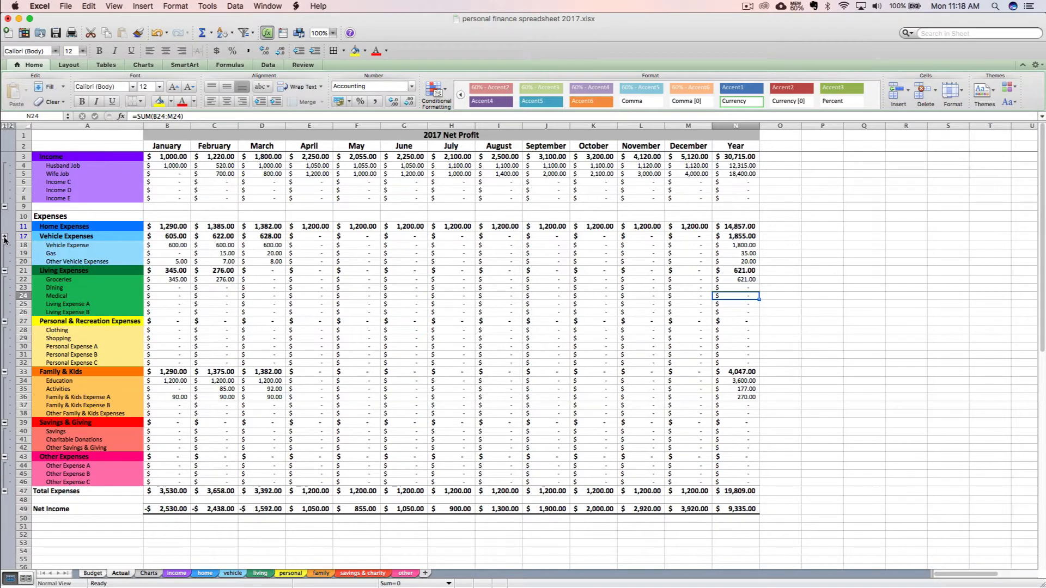
left_click(5, 237)
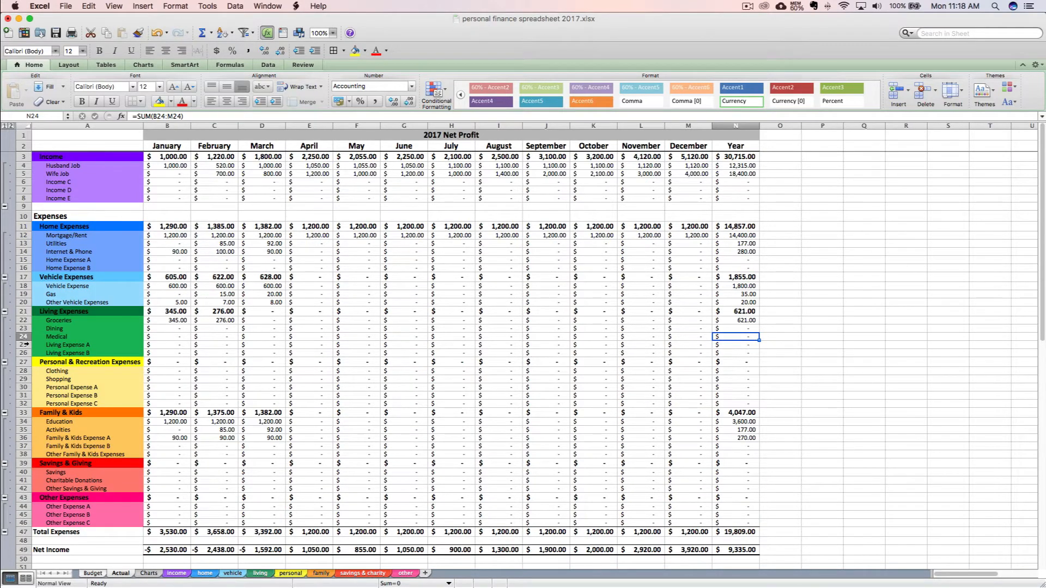
Return to the Budget sheet and collapse the Savings & Giving, Other Expenses and Income groups
left_click(97, 574)
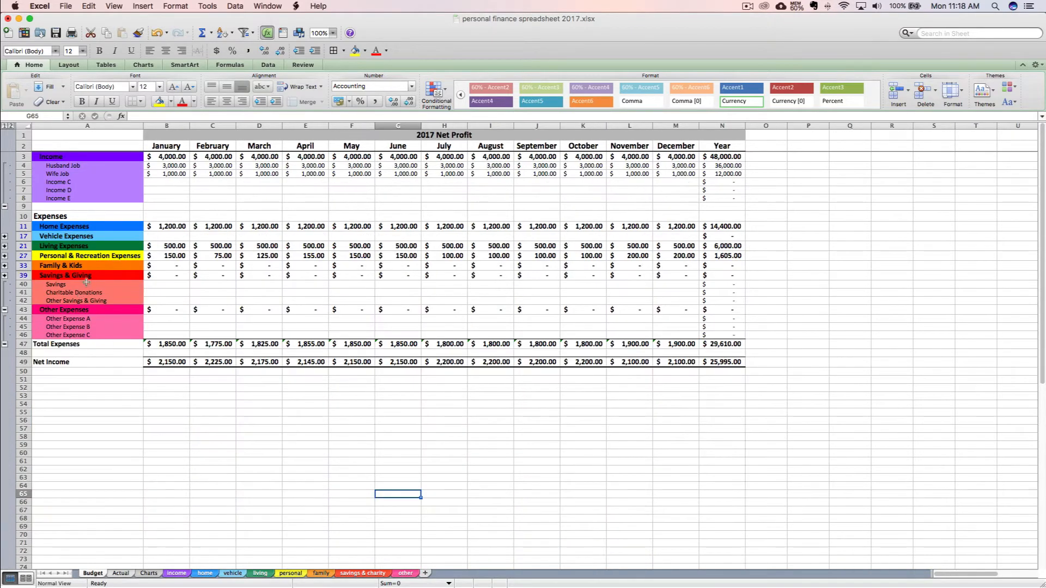
left_click(5, 266)
left_click(4, 317)
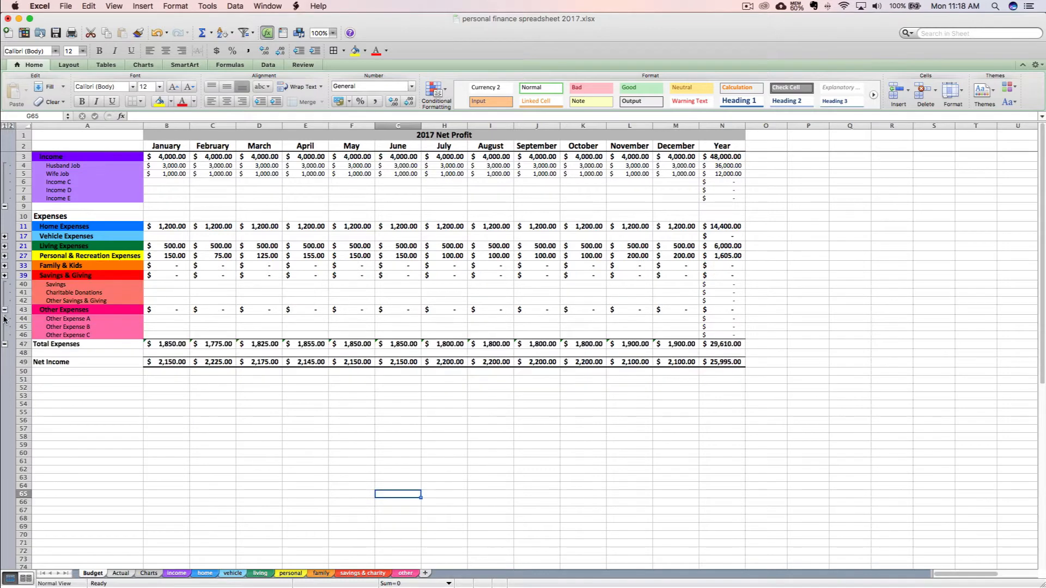
left_click(5, 310)
left_click(5, 321)
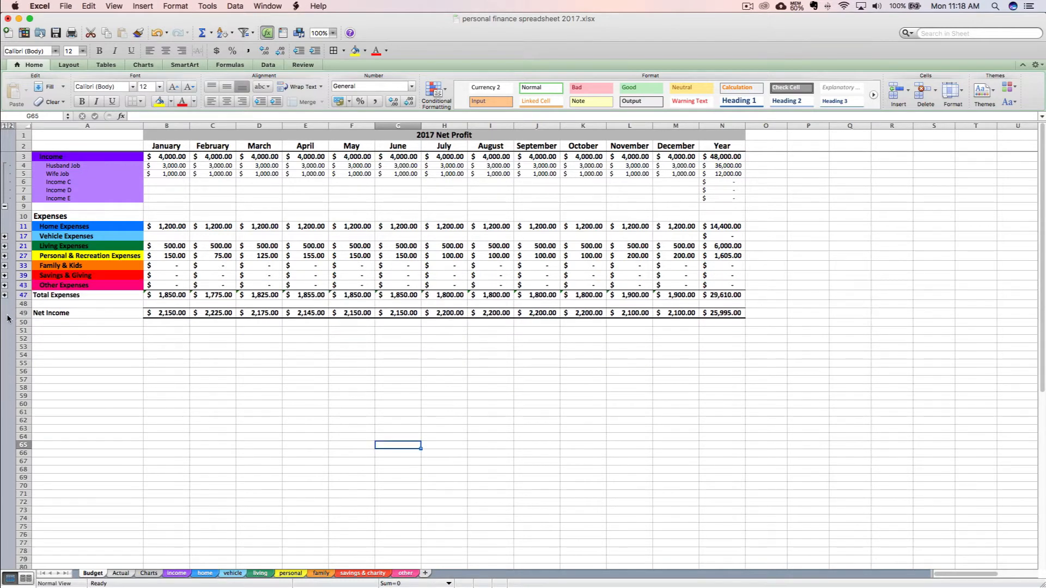
left_click(5, 206)
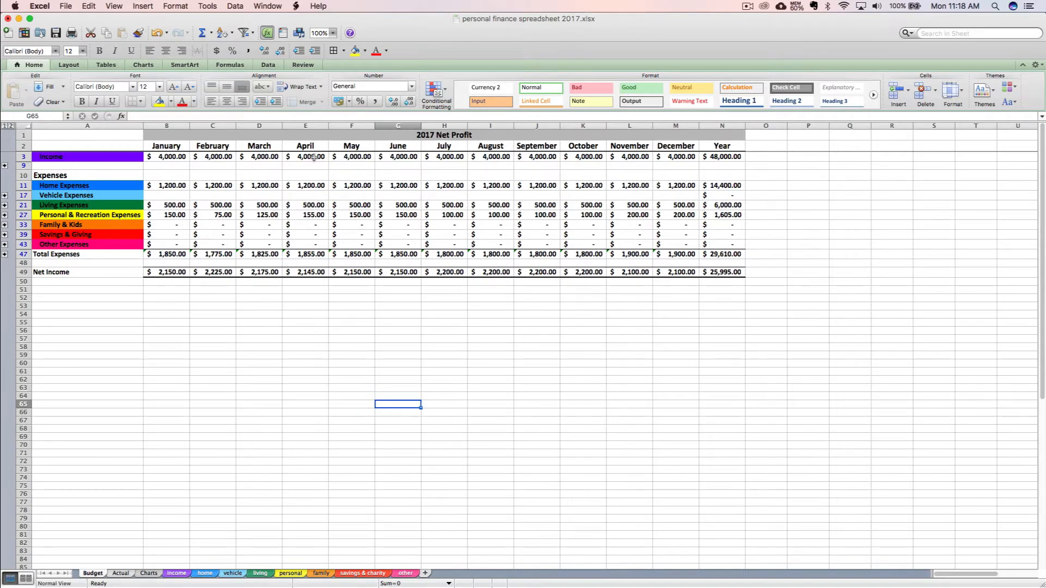
Expand the Home Expenses, Income and Vehicle Expenses groups on the Budget sheet
left_click(5, 197)
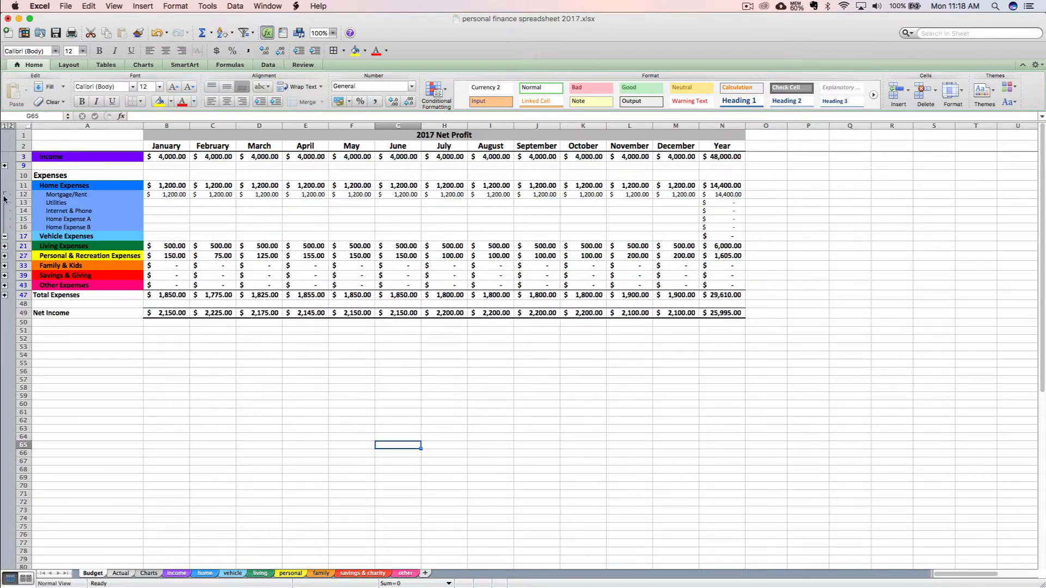
left_click(5, 167)
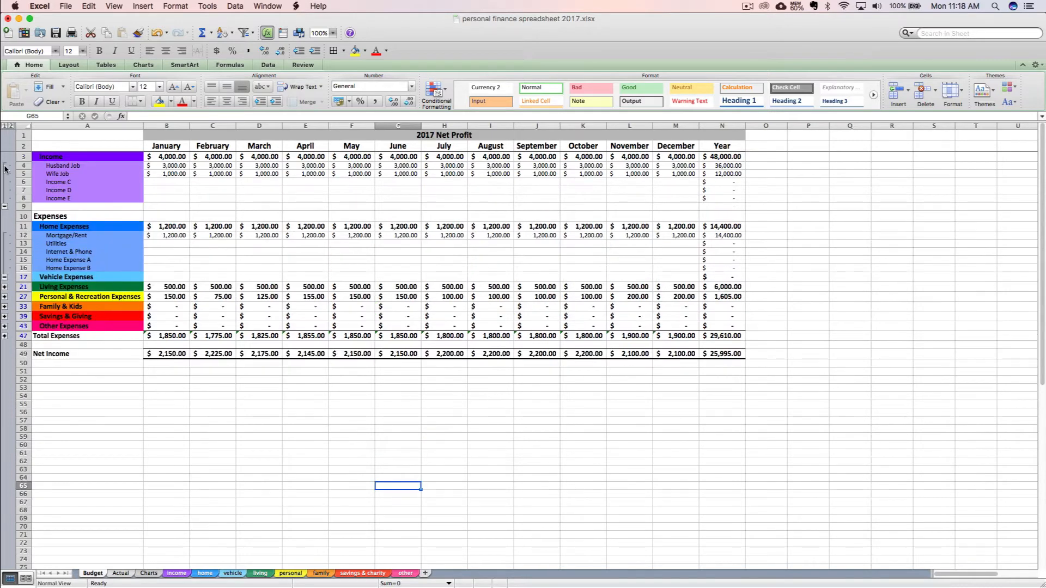
left_click(5, 287)
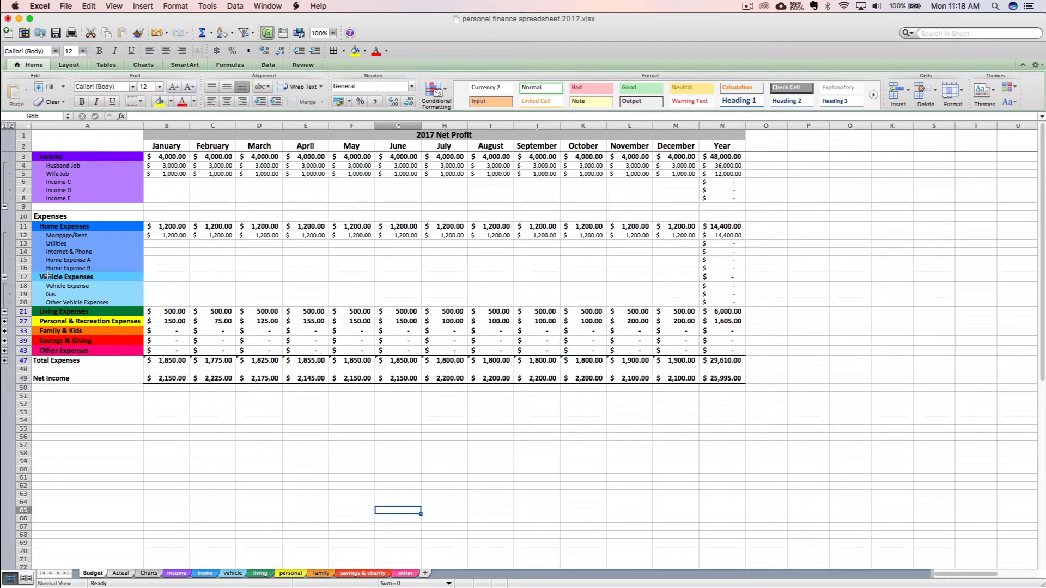
Try renaming Personal Expense A in cell A30 of the Actual sheet to Entertainment, and undo the change
left_click(122, 574)
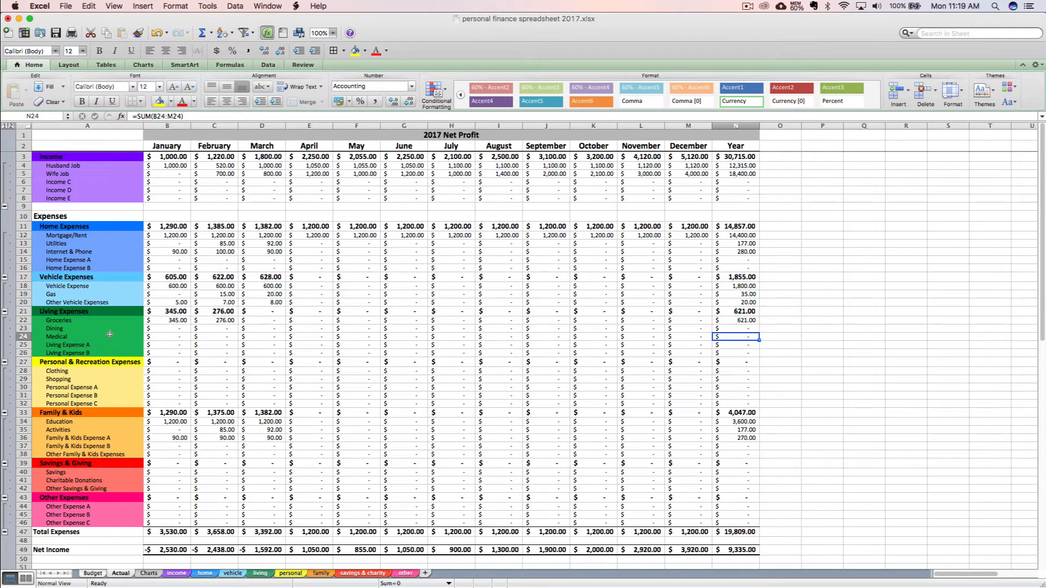
left_click(80, 388)
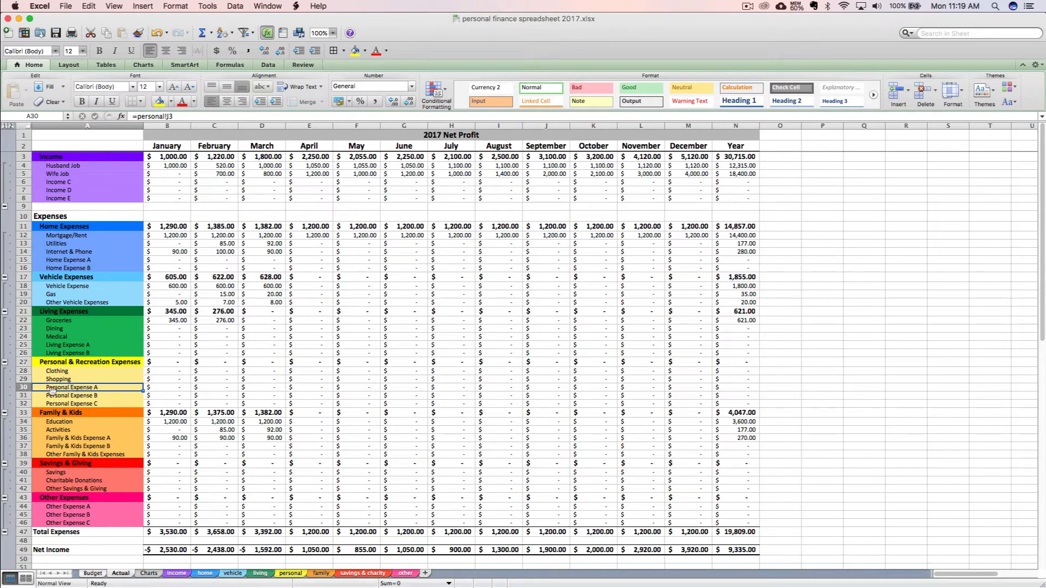
type("Entertain")
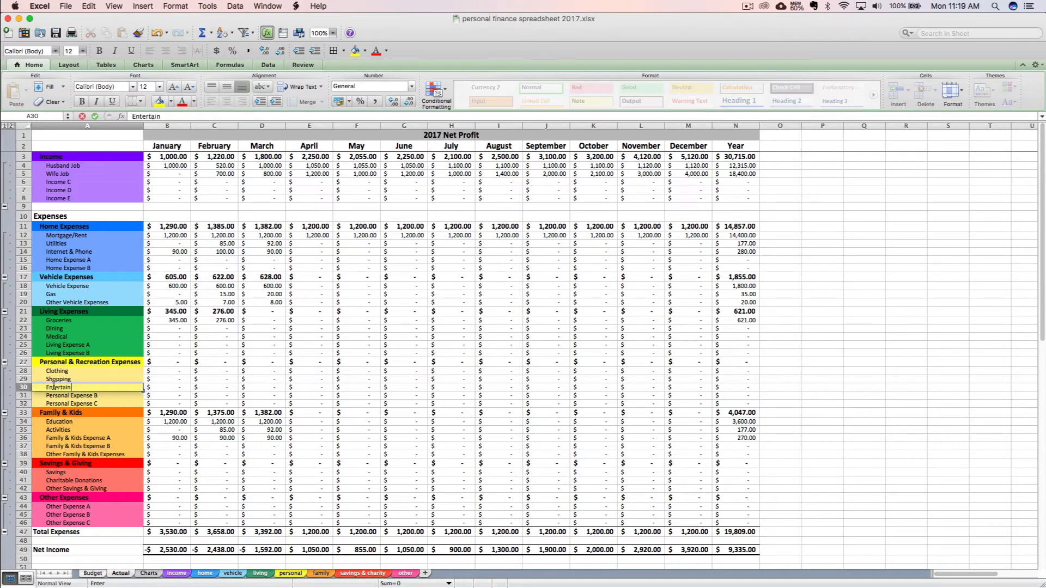
type("enment")
key("Return")
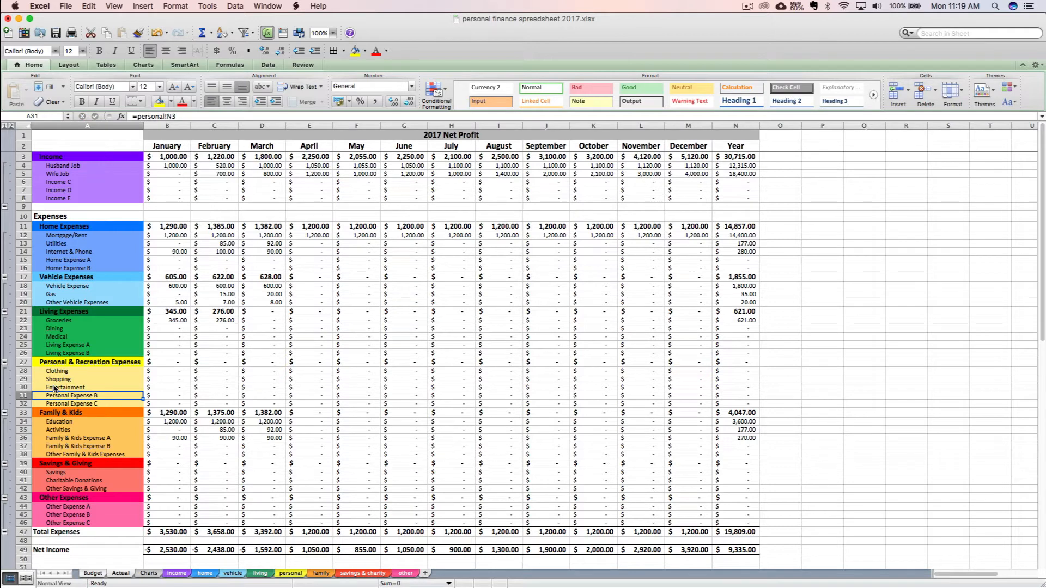
key("super+z")
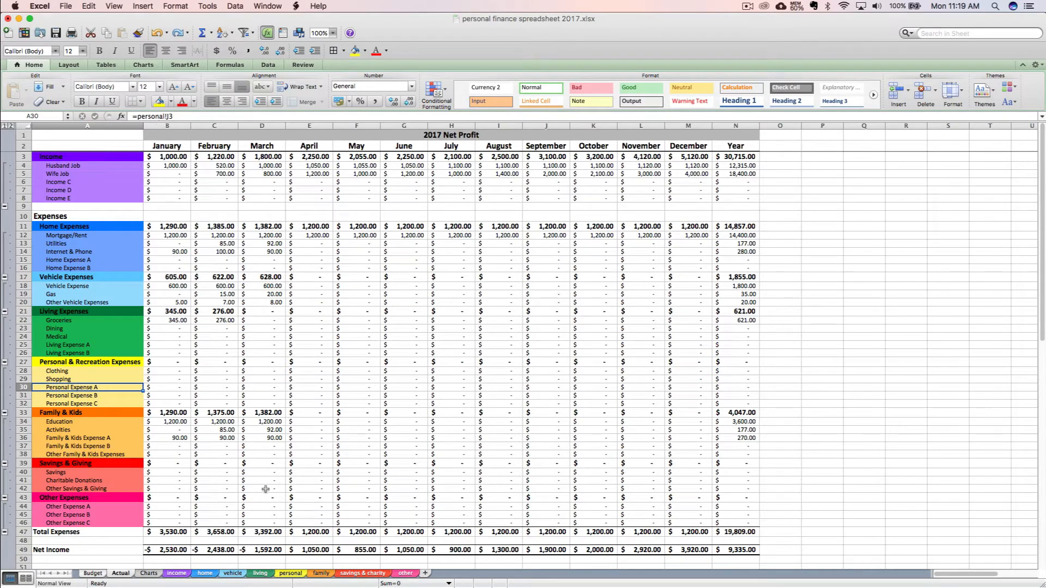
Rename the Personal Expense A heading in cell J3 of the personal sheet to Entertainment
left_click(290, 573)
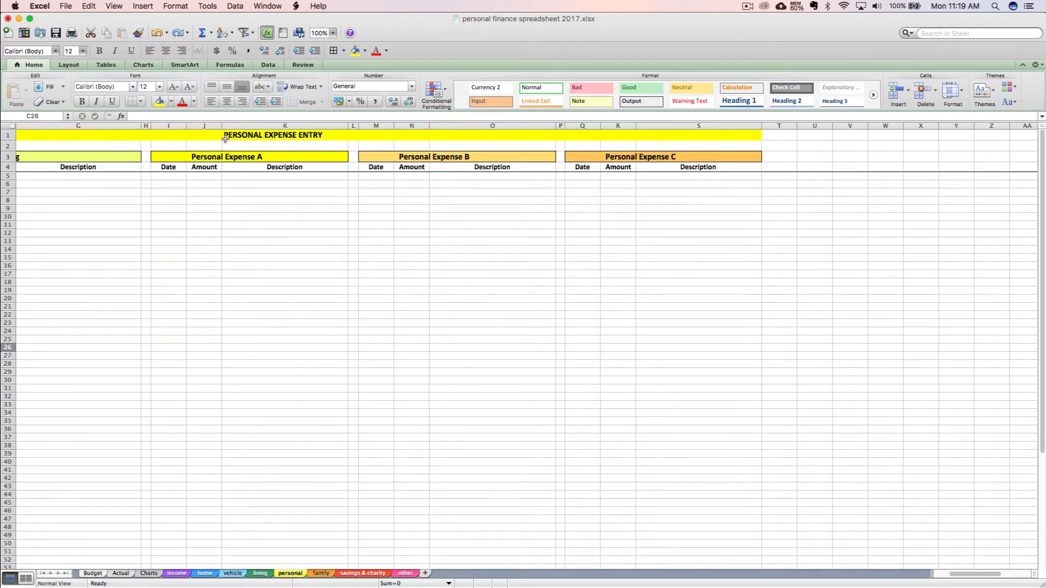
left_click(217, 158)
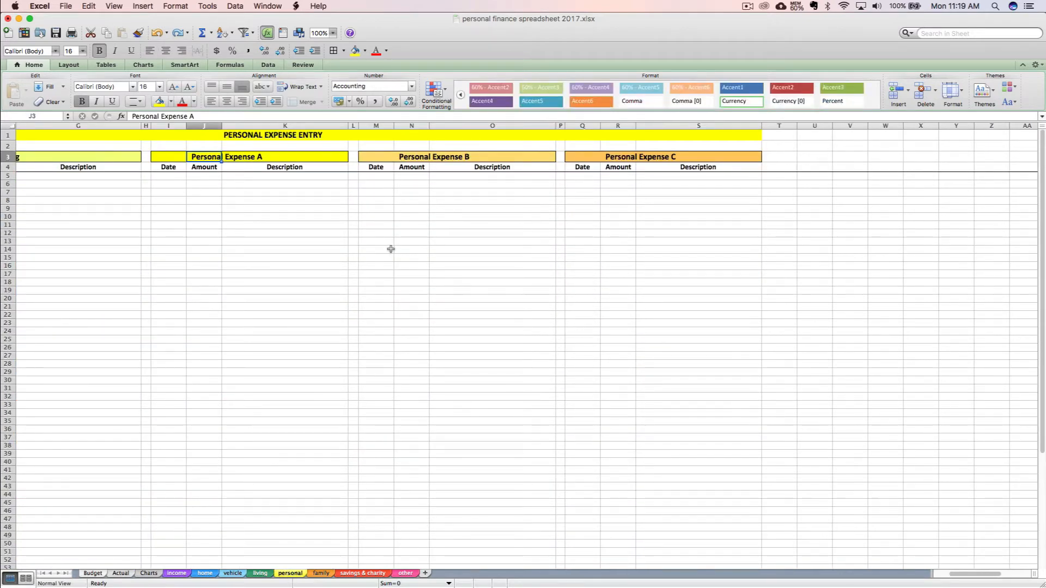
type("Entertainment")
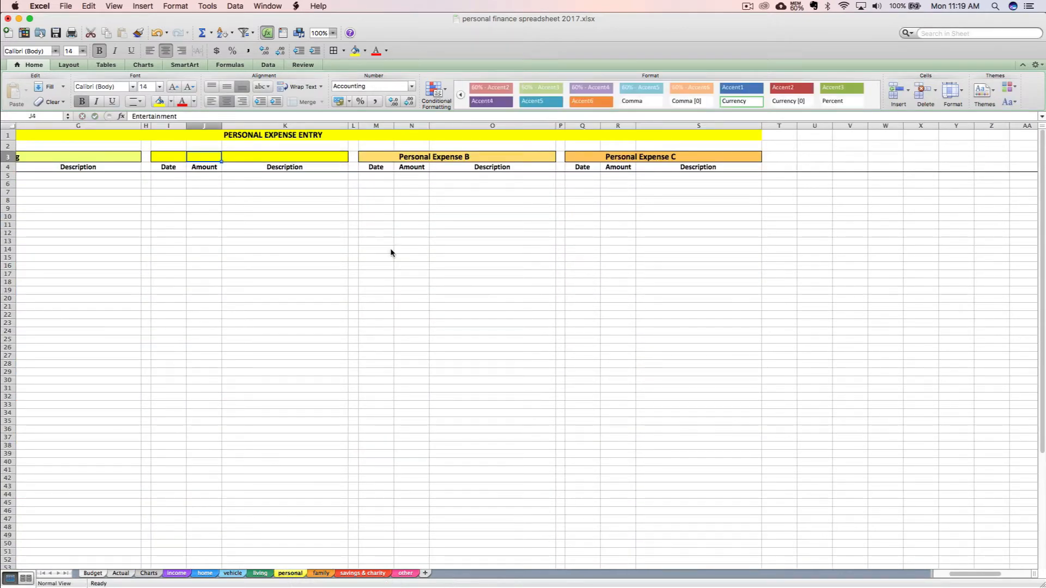
View the Entertainment category on the Actual sheet, and expand the Personal & Recreation Expenses group on the Budget sheet
key("Return")
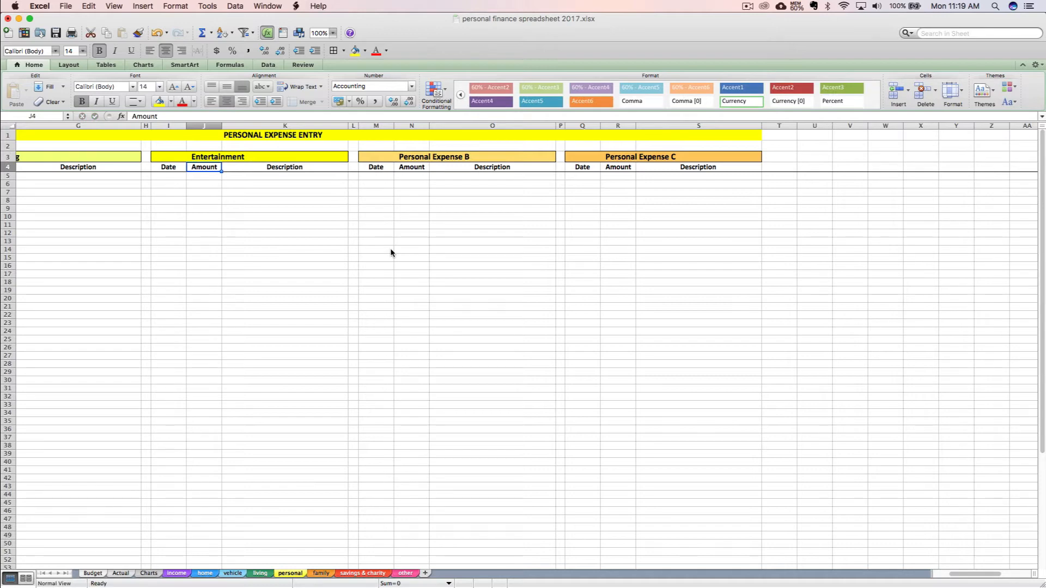
left_click(122, 573)
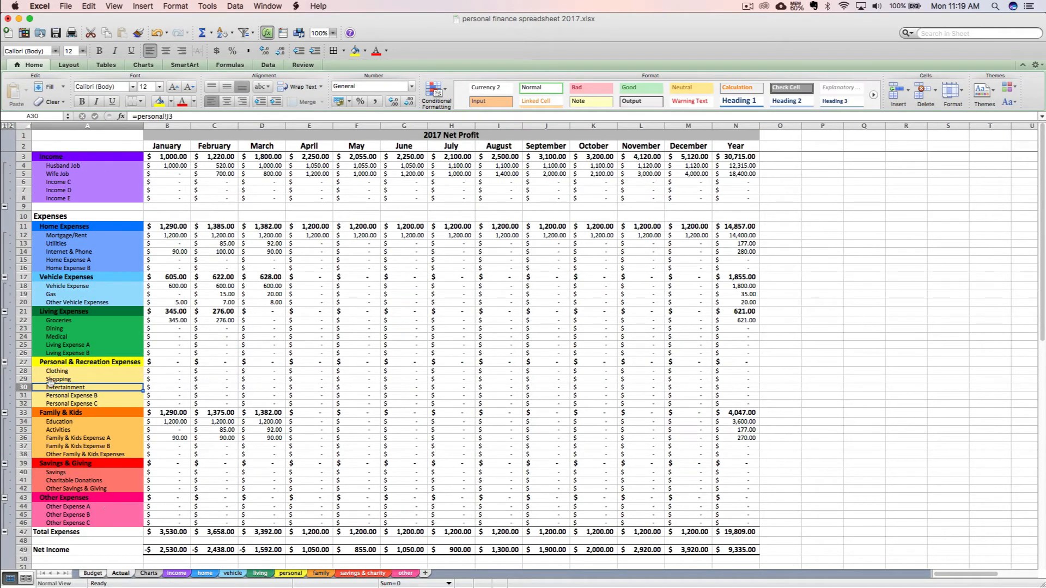
left_click(93, 574)
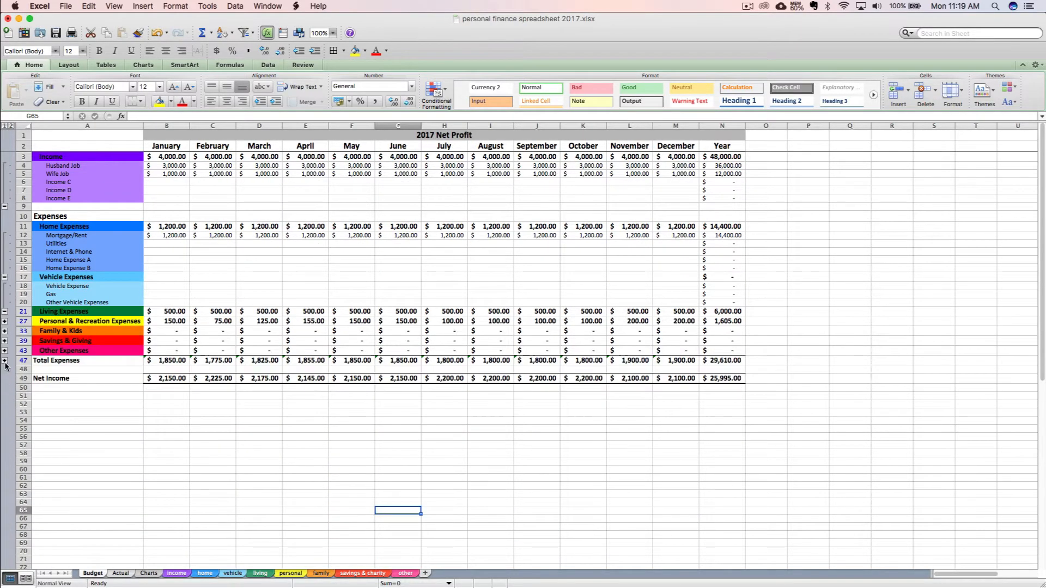
left_click(5, 331)
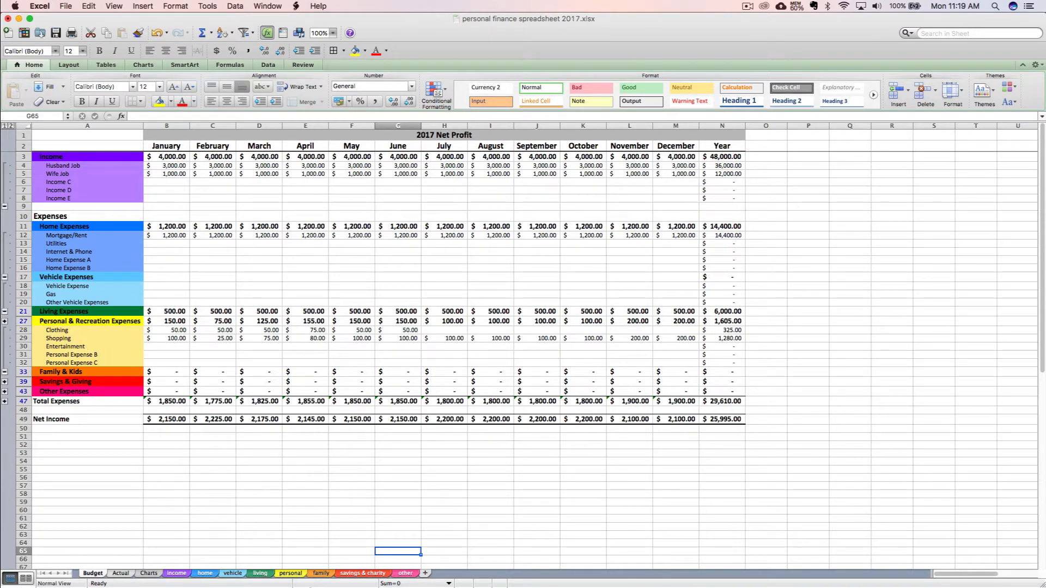
Look through the vehicle and living expense entry sheets and return to the Budget sheet
left_click(211, 574)
left_click(233, 574)
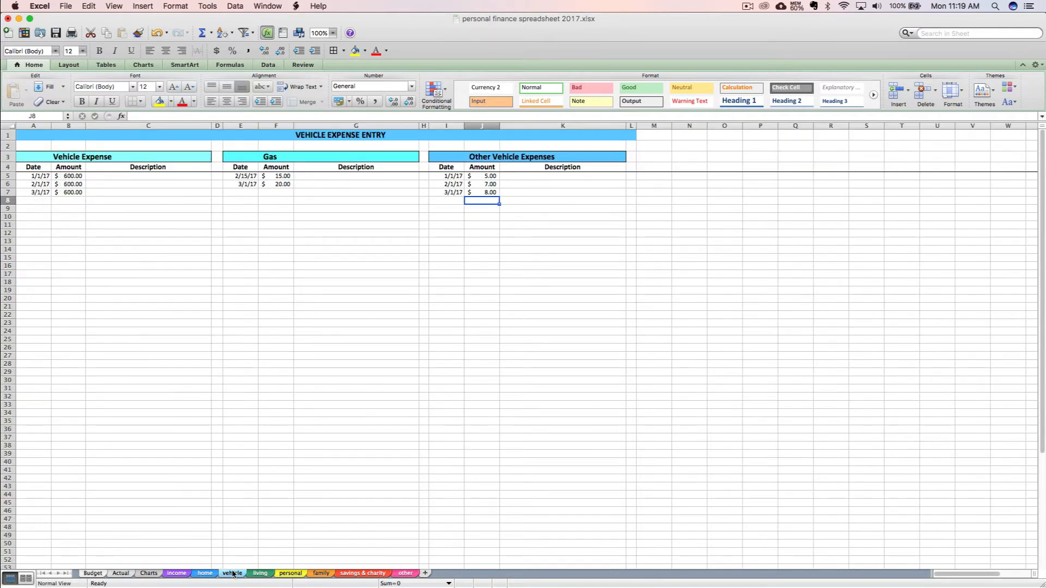
left_click(260, 574)
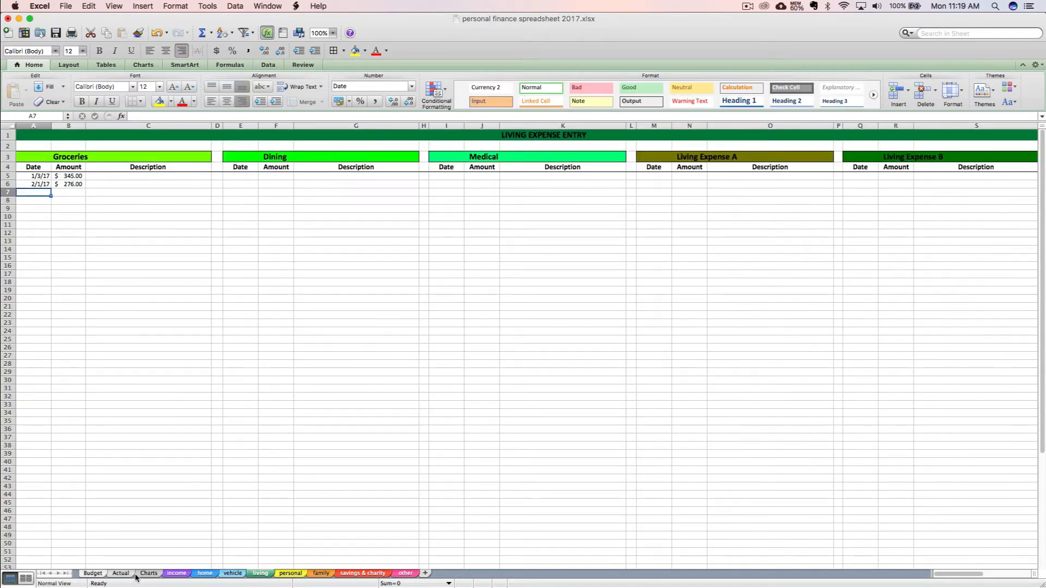
left_click(118, 574)
left_click(104, 575)
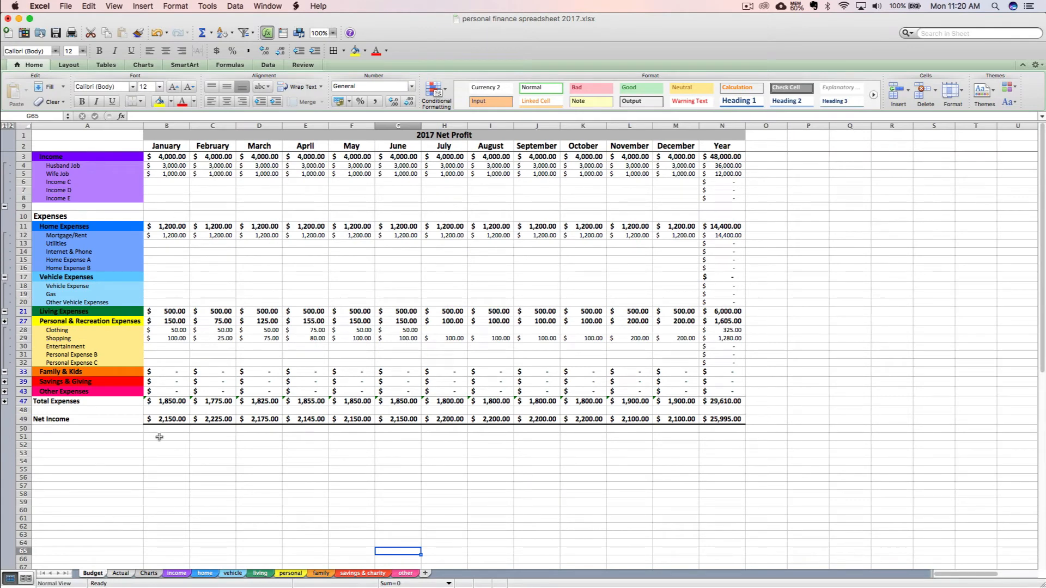
Expand the Living Expenses, Family & Kids, Savings & Giving and Other Expenses groups on the Budget sheet
left_click(5, 322)
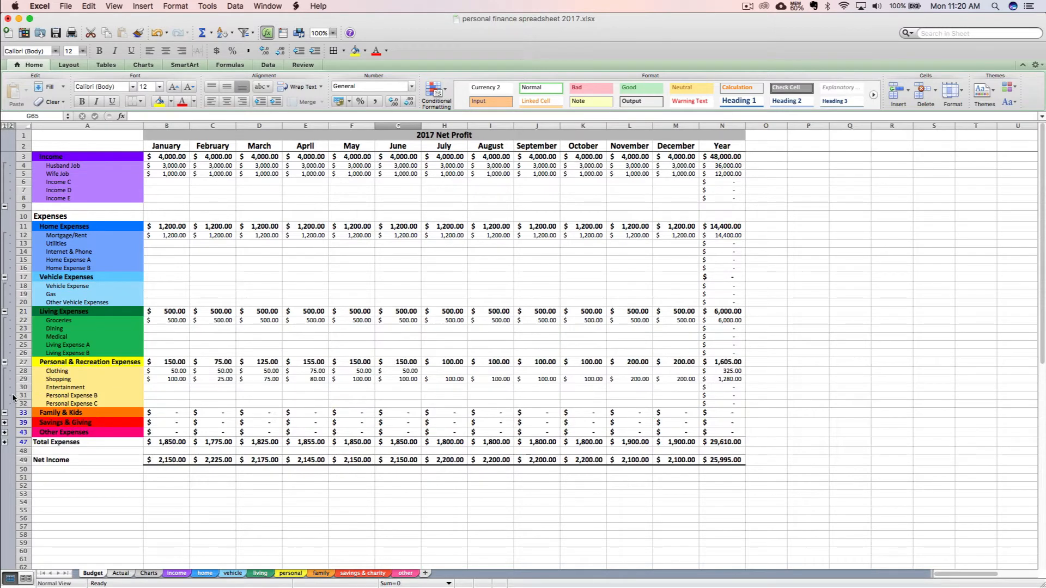
left_click(4, 424)
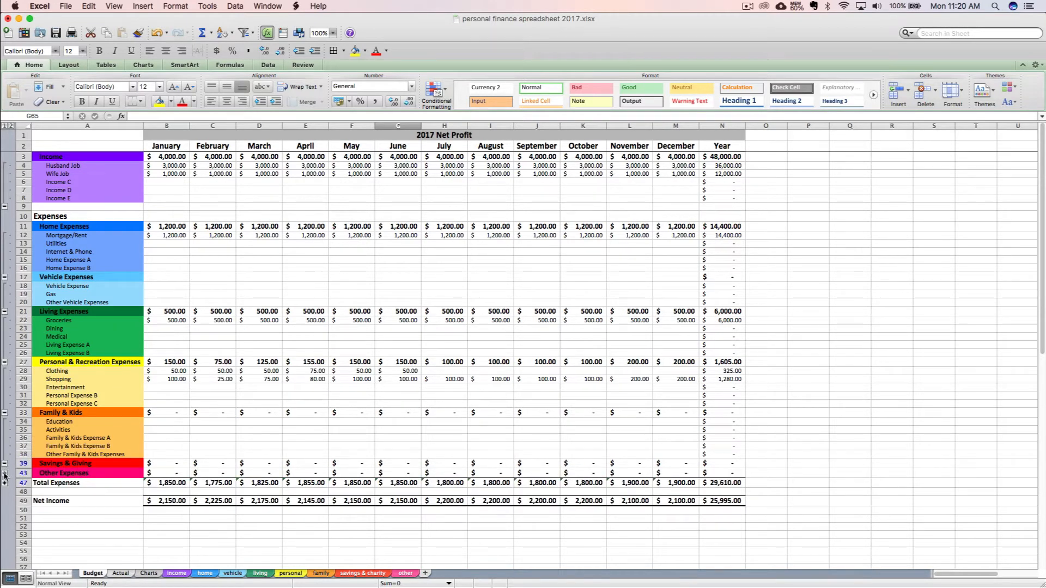
left_click(4, 483)
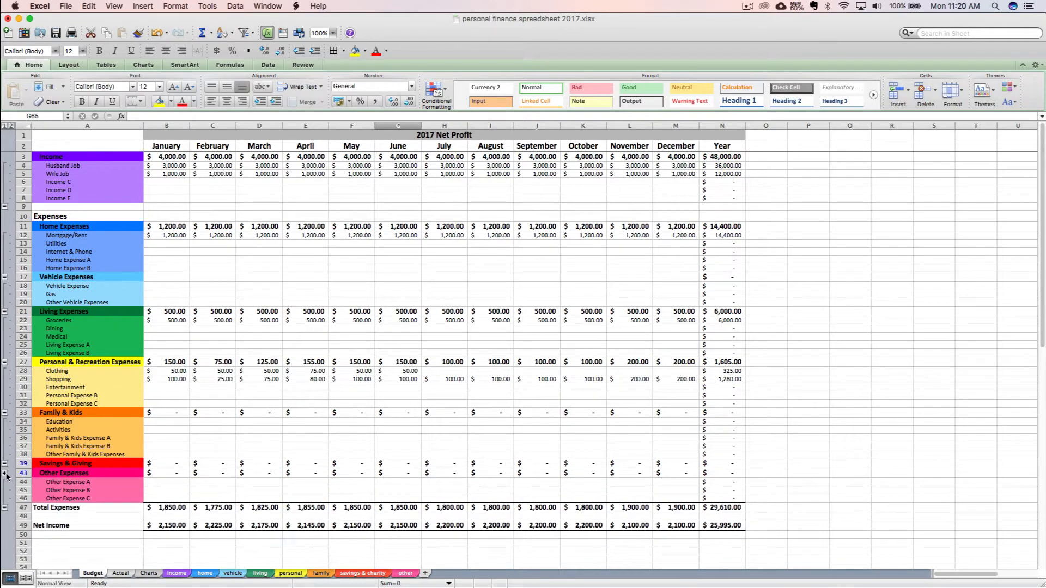
left_click(4, 473)
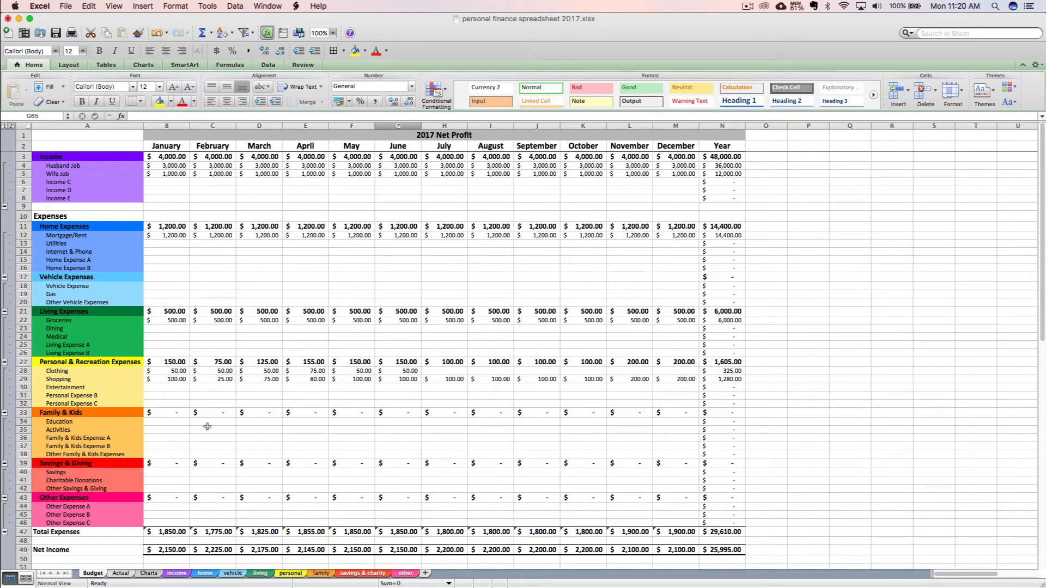
Overwrite the January Savings & Giving subtotal formula in cell B39 with 50
left_click(171, 463)
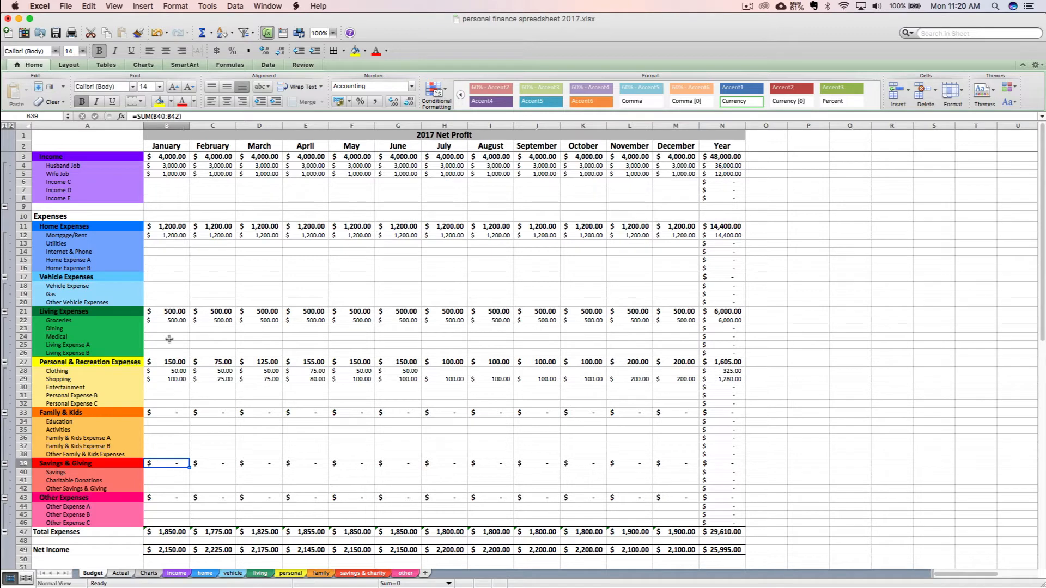
type("5")
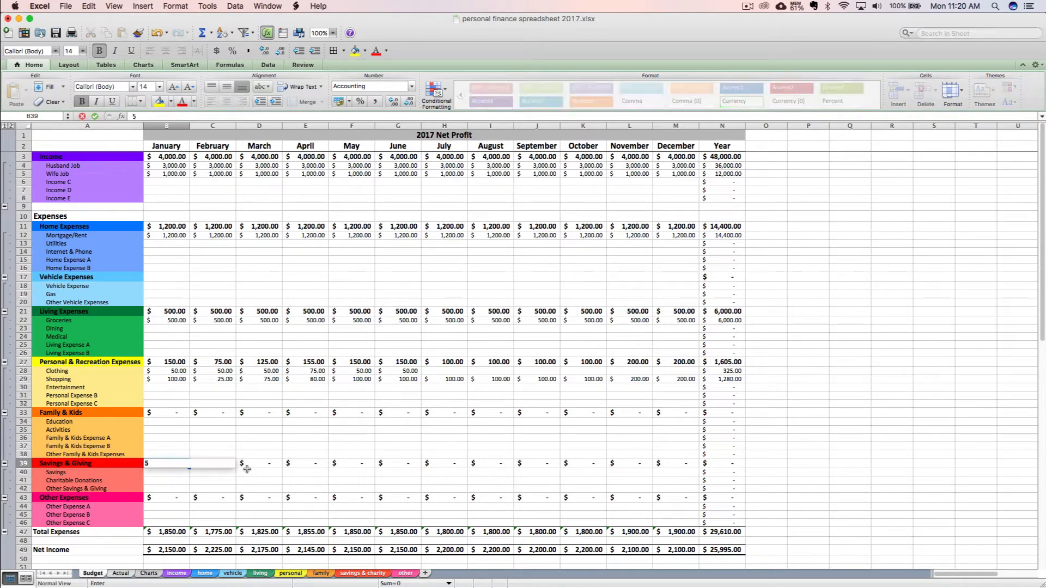
type("0")
key("Return")
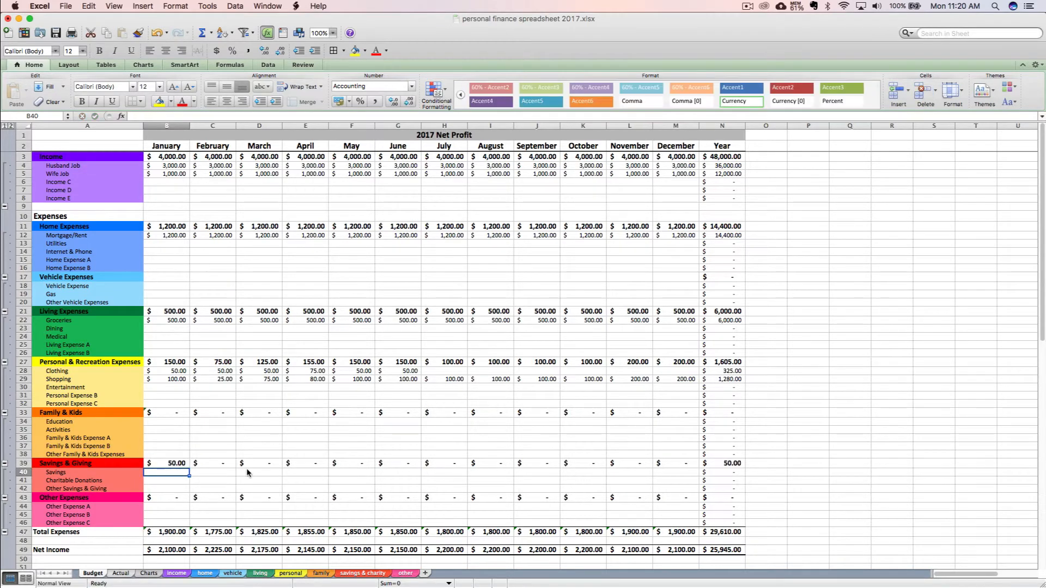
Enter 25 for Savings and 25 for Charitable Donations in the February column of the Budget sheet
key("Right")
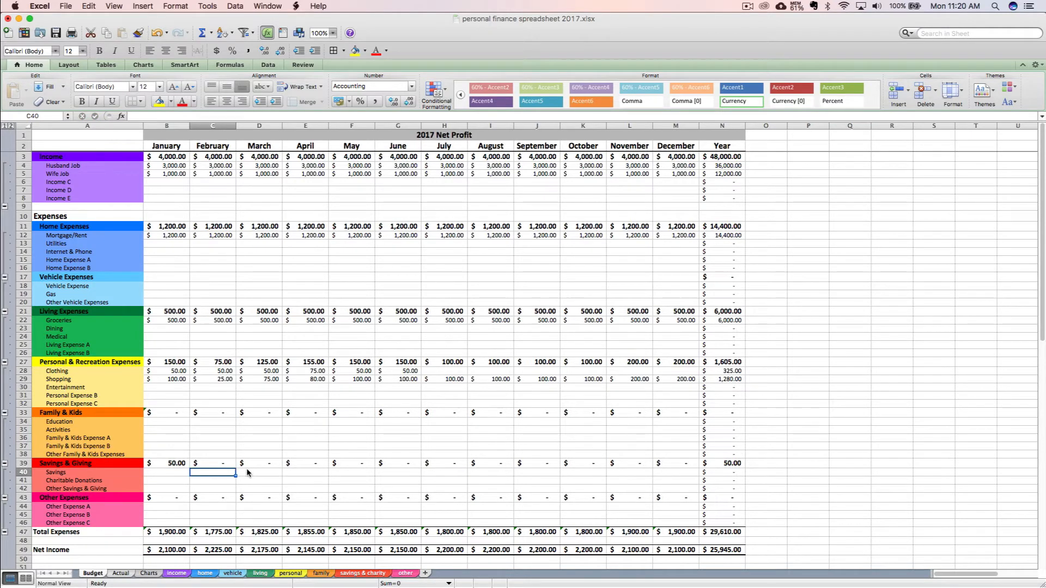
key("Down")
key("Down")
key("Up")
key("Up")
type("25")
key("Return")
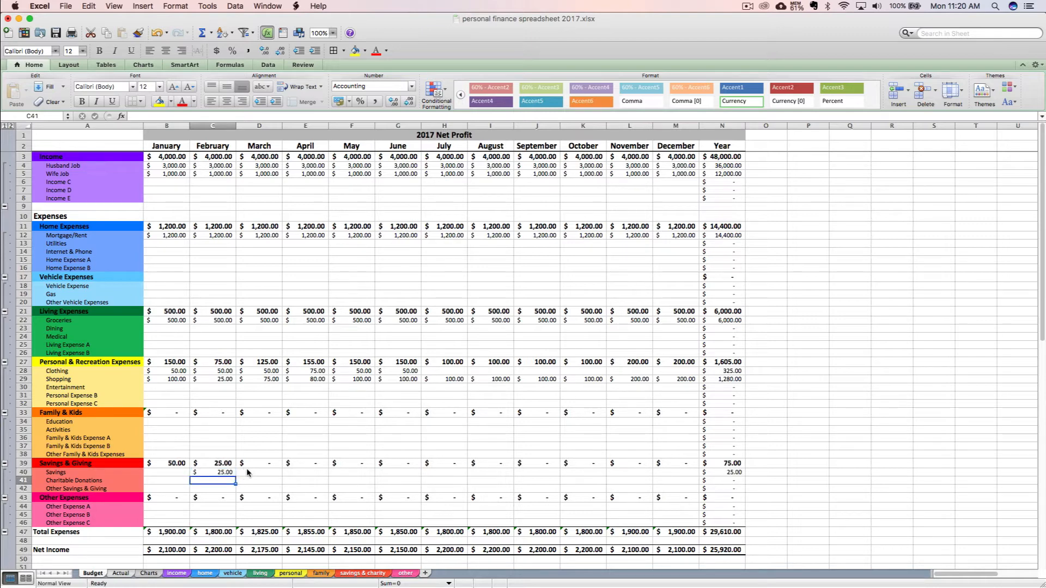
type("25")
key("Return")
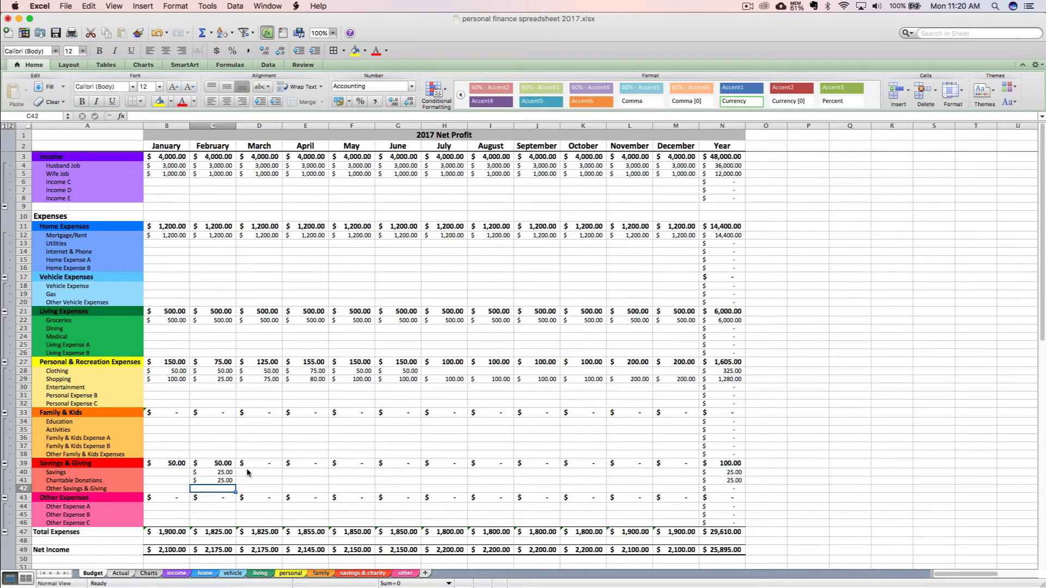
Try entering 25 for January Savings in cell B40 beneath the overwritten subtotal, and clear the cell again
key("Left")
key("Up")
key("Up")
key("Up")
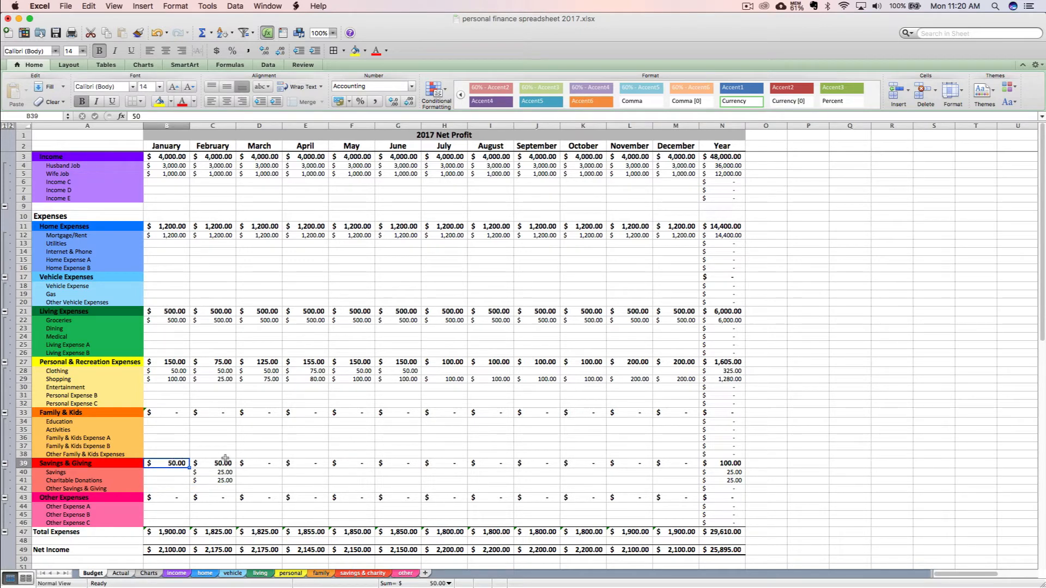
left_click(172, 472)
type("25")
key("Return")
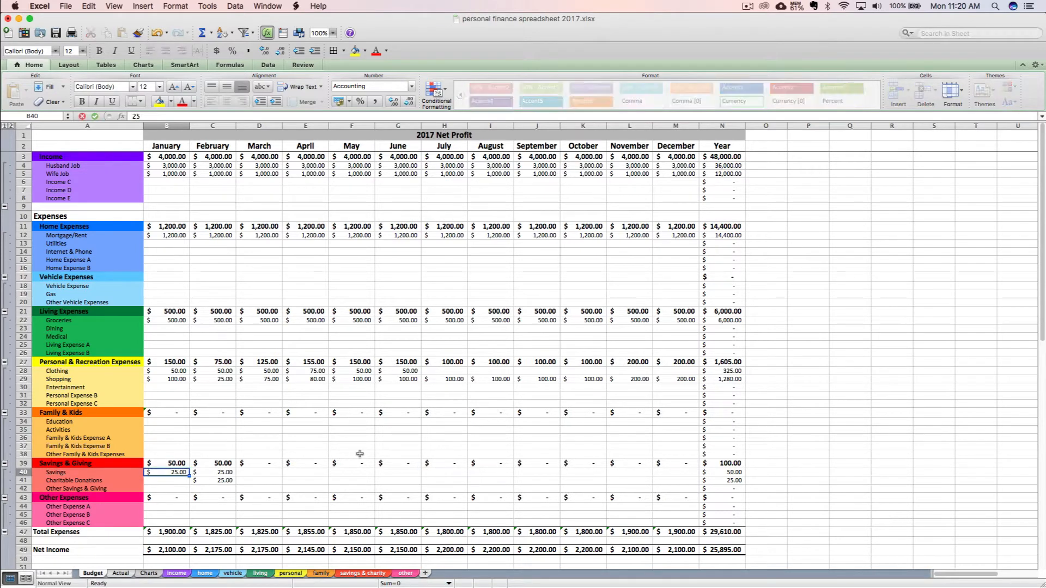
key("Up")
key("Up")
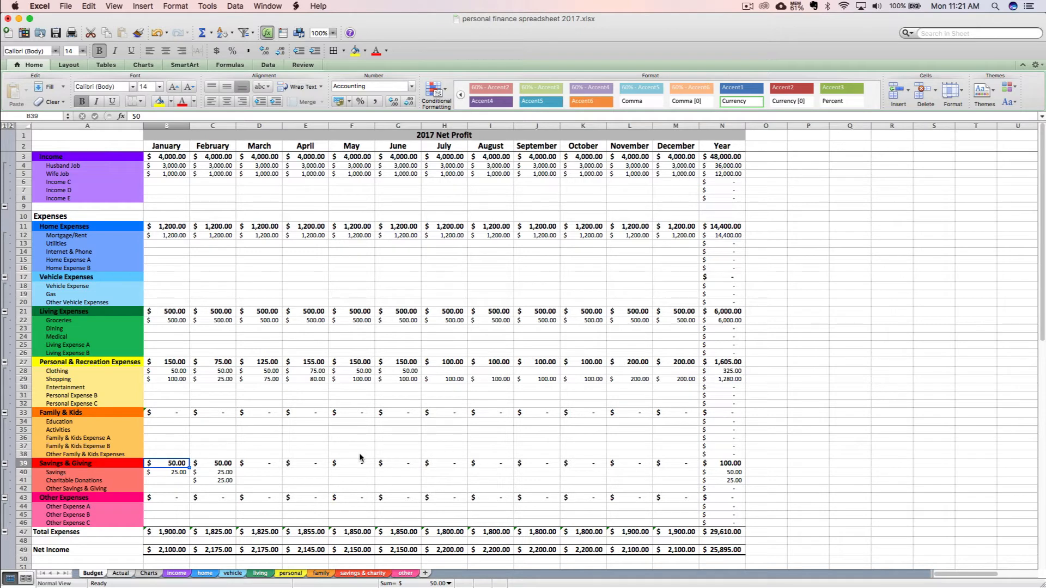
key("Down")
key("Delete")
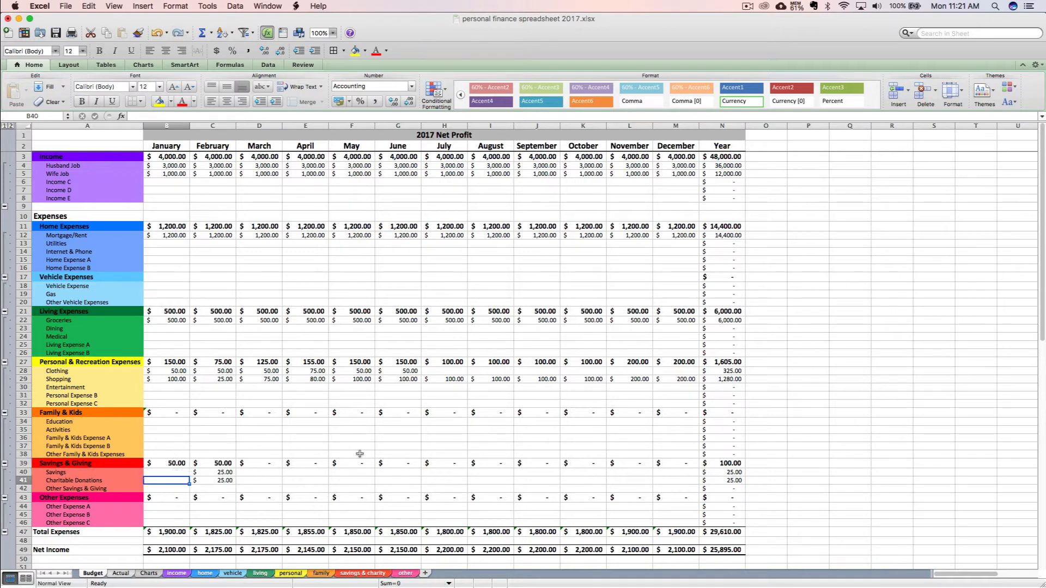
key("Up")
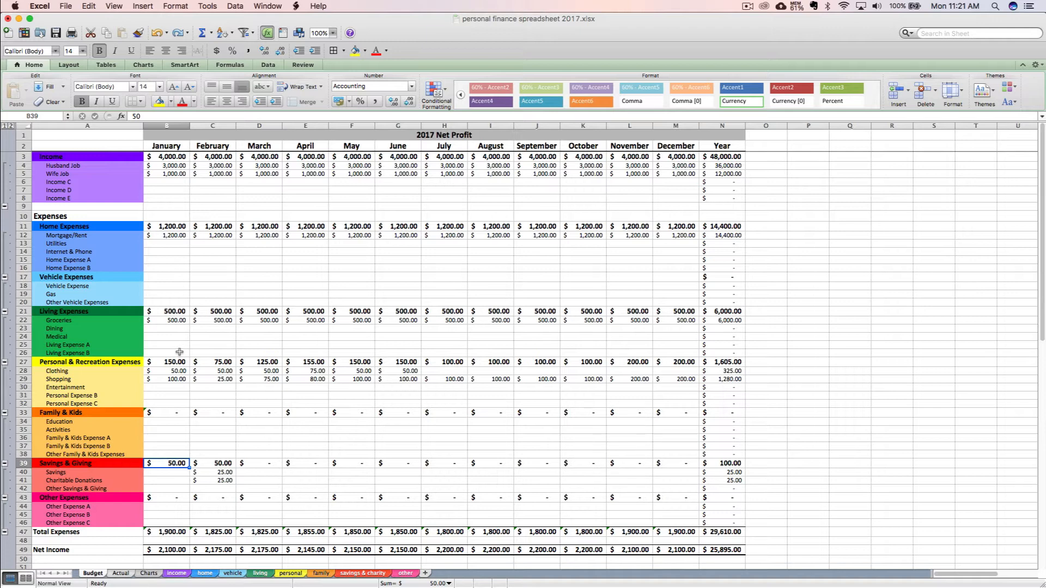
Examine the April Living Expenses subtotal, the Internet & Phone yearly total, and the January entry cells of the Personal, Living and Vehicle groups
left_click(304, 309)
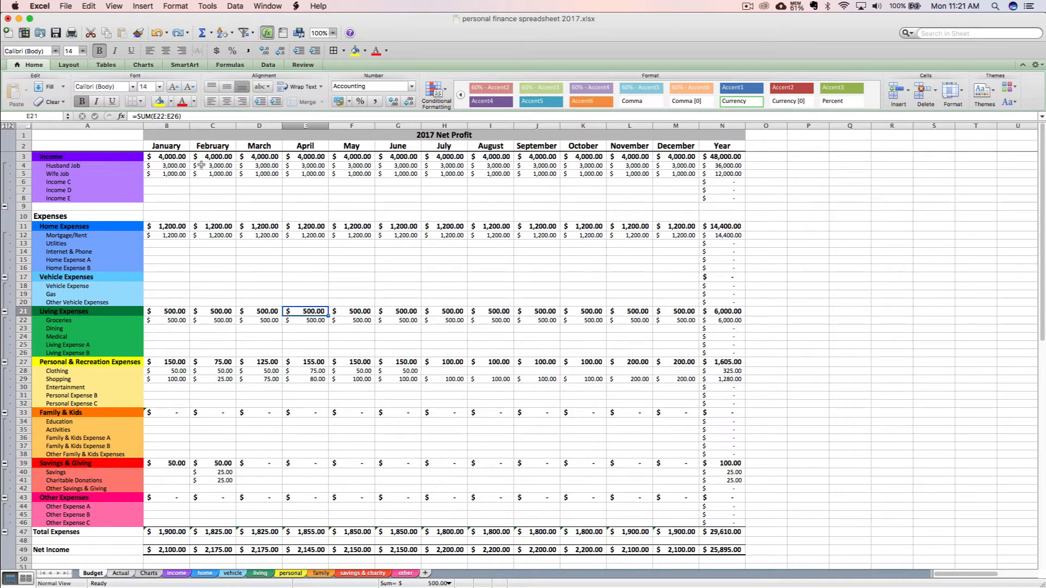
left_click(305, 258)
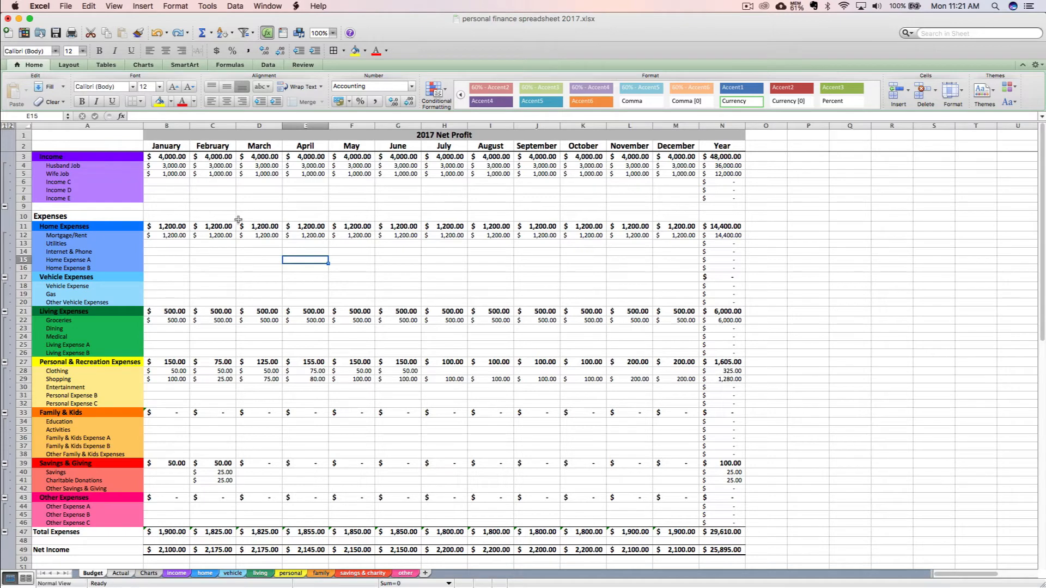
left_click(713, 251)
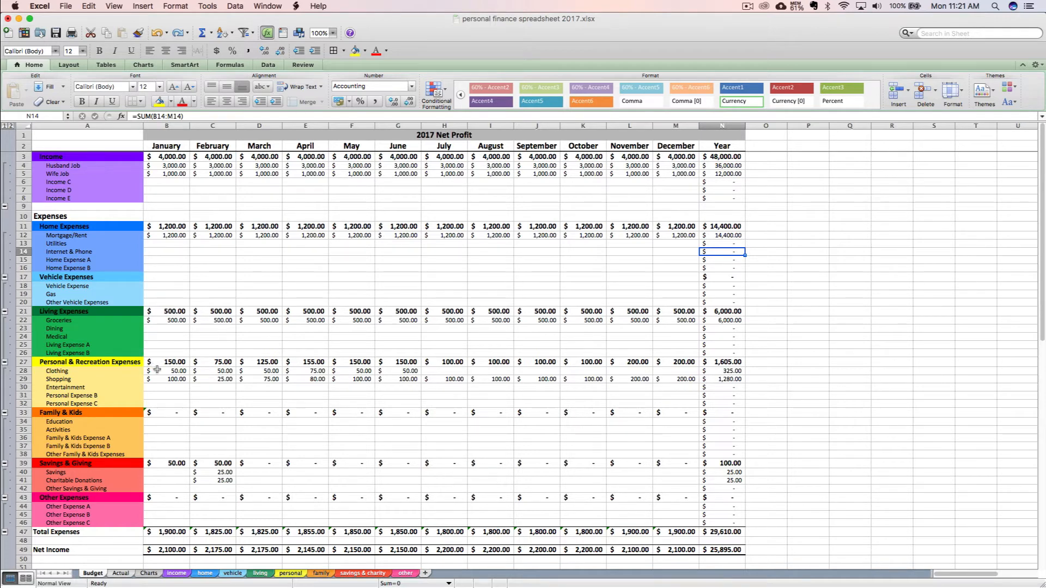
left_click_drag(157, 370, 159, 404)
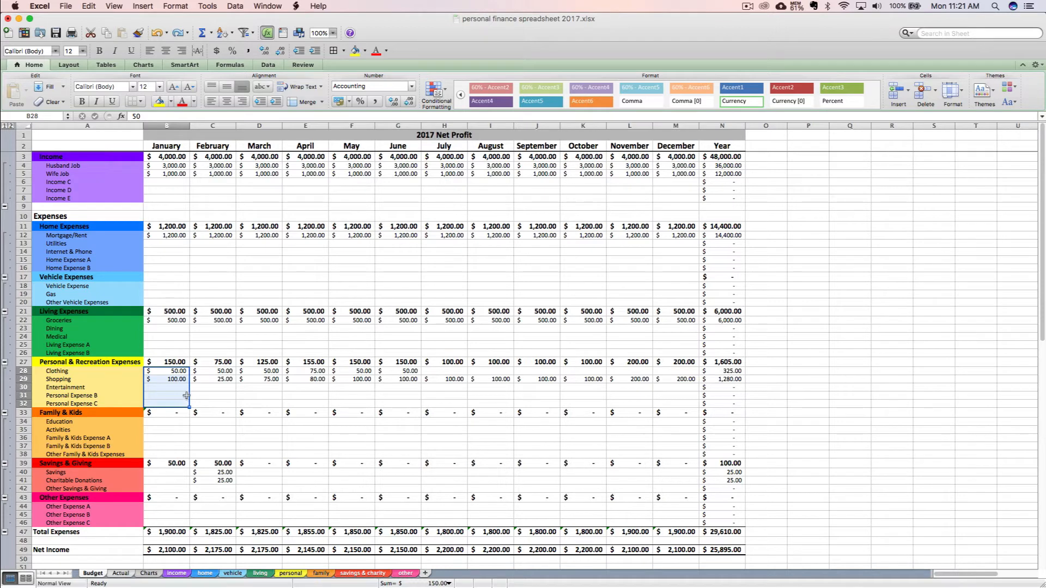
left_click_drag(166, 321, 166, 353)
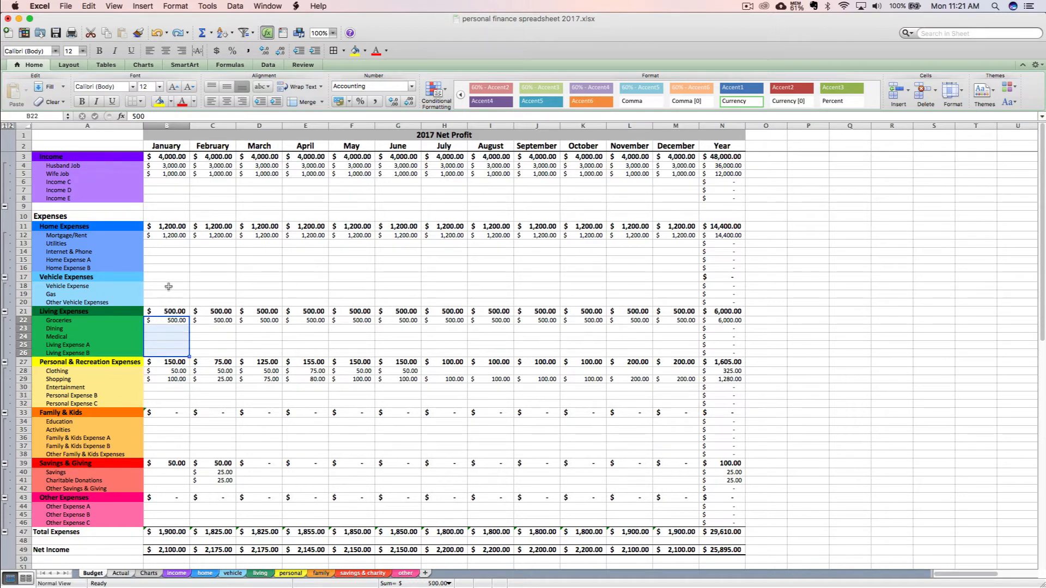
left_click_drag(169, 287, 174, 302)
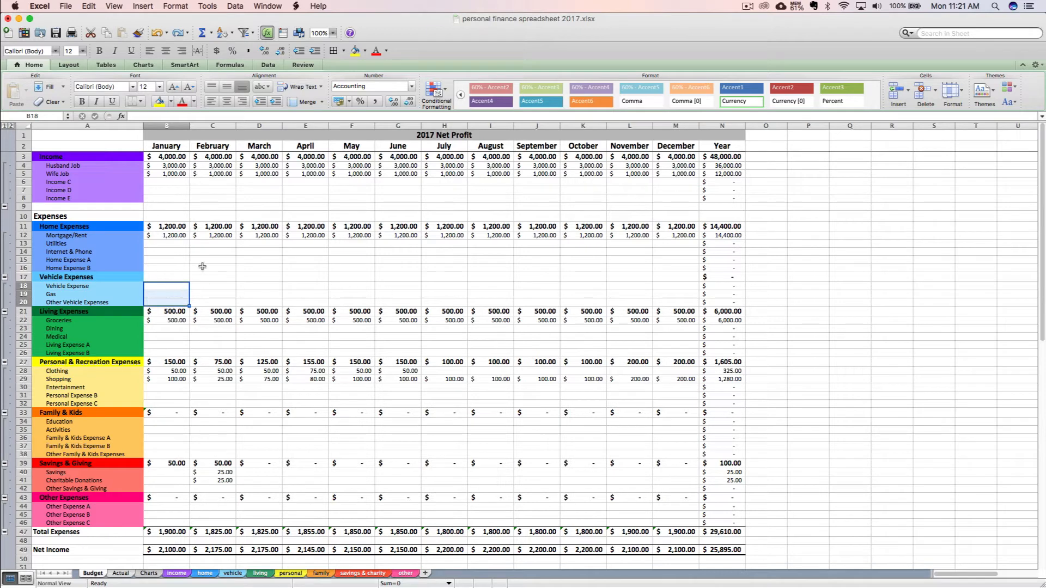
left_click(155, 330)
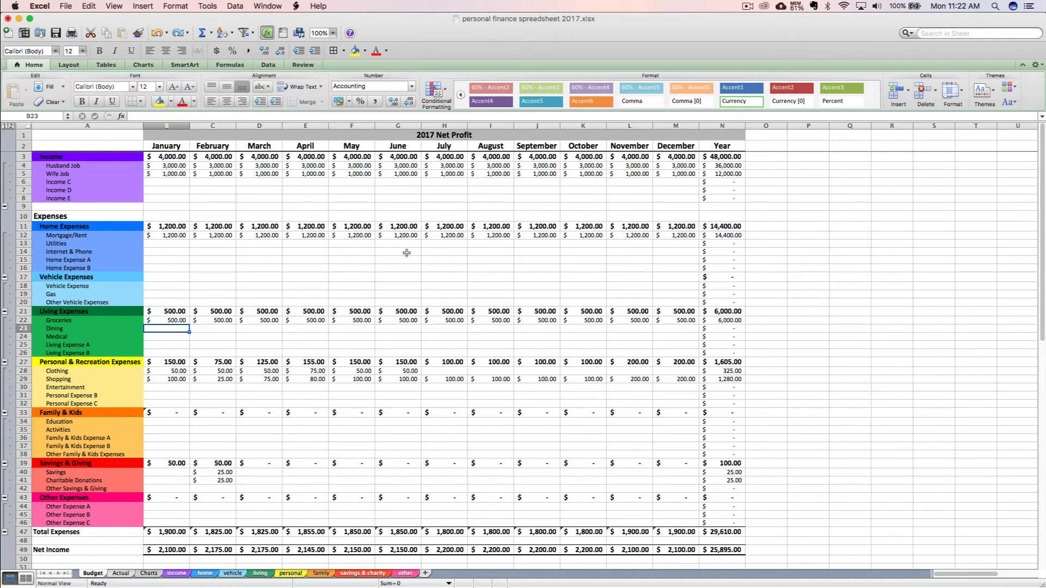
Enter 600 as the Education budget for both January and February under Family & Kids
left_click(163, 422)
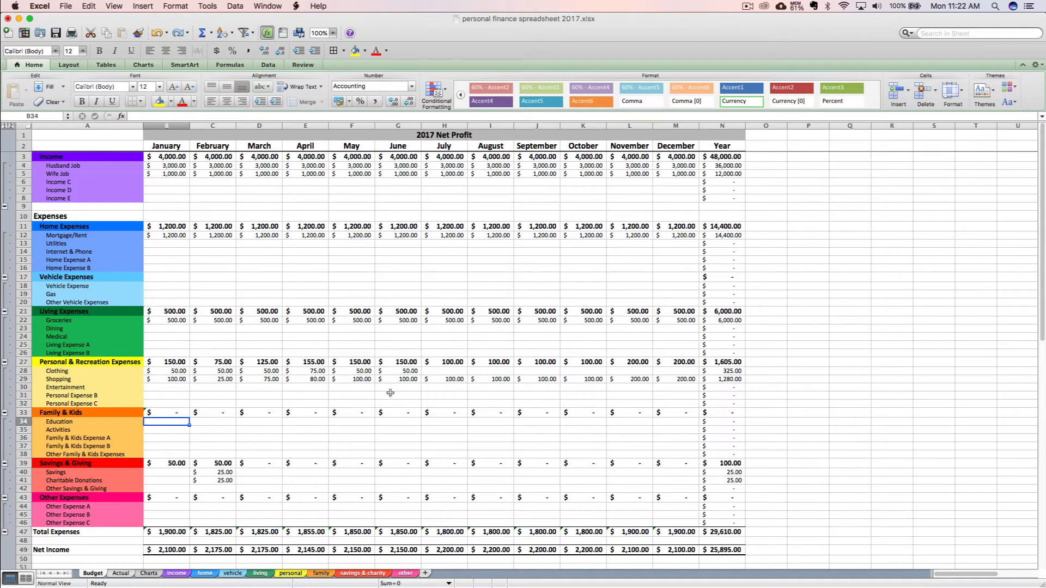
type("600")
key("Tab")
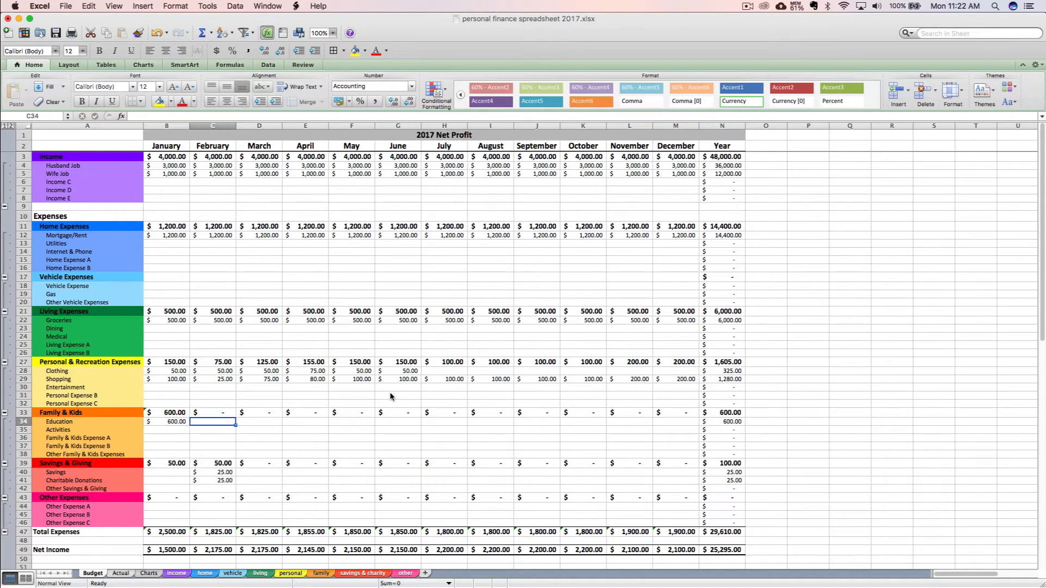
type("600")
key("Tab")
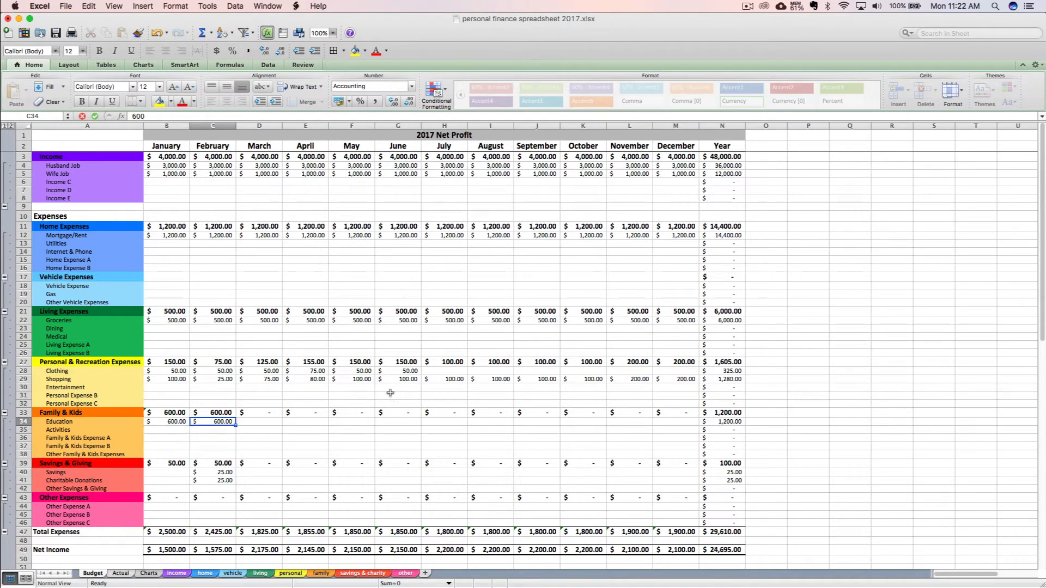
key("Return")
Set the Family & Kids Activities budget to 100 for January and 175 for February
type("100")
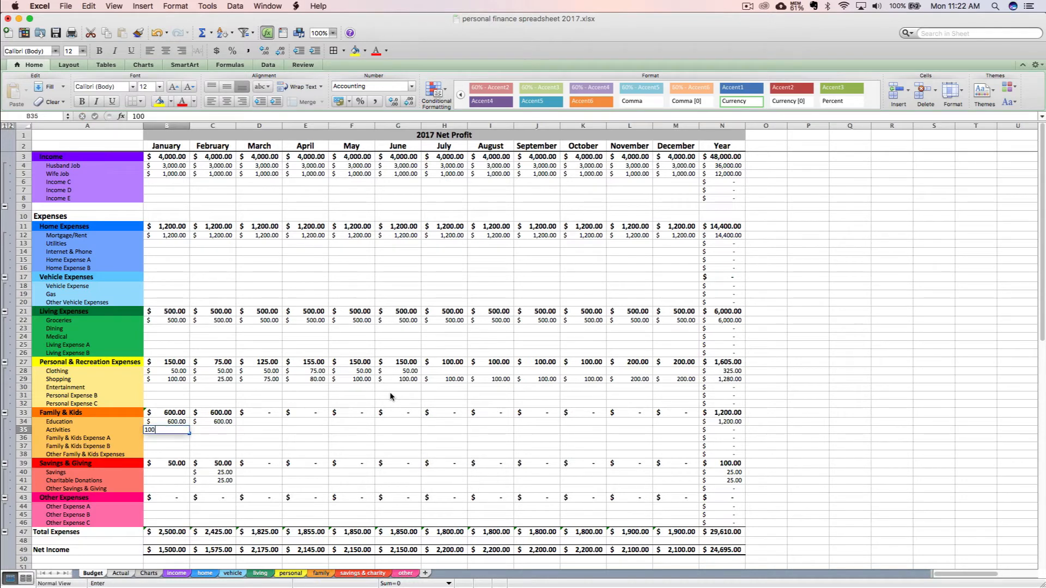
key("Tab")
type("175")
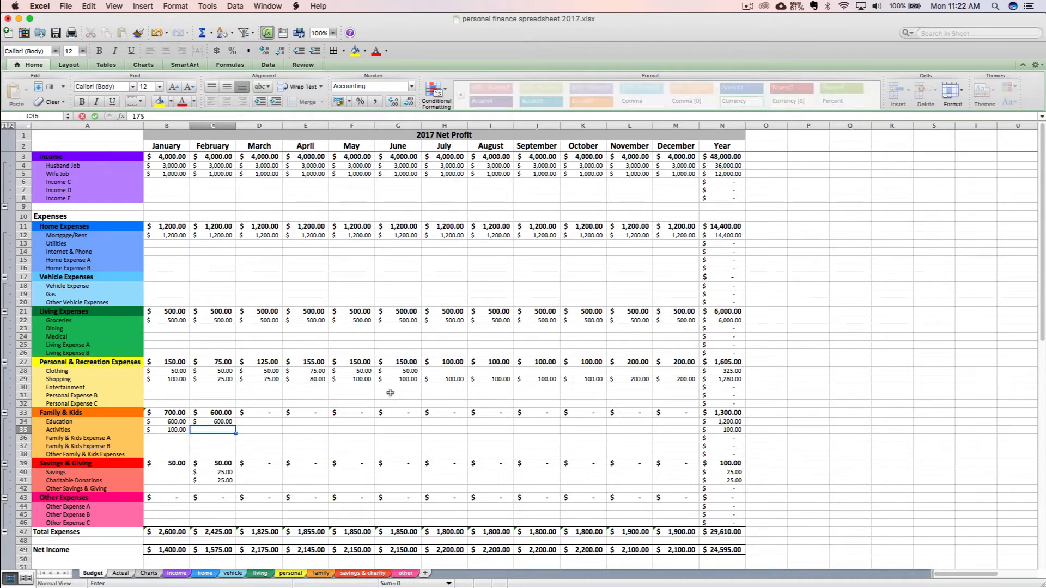
key("Return")
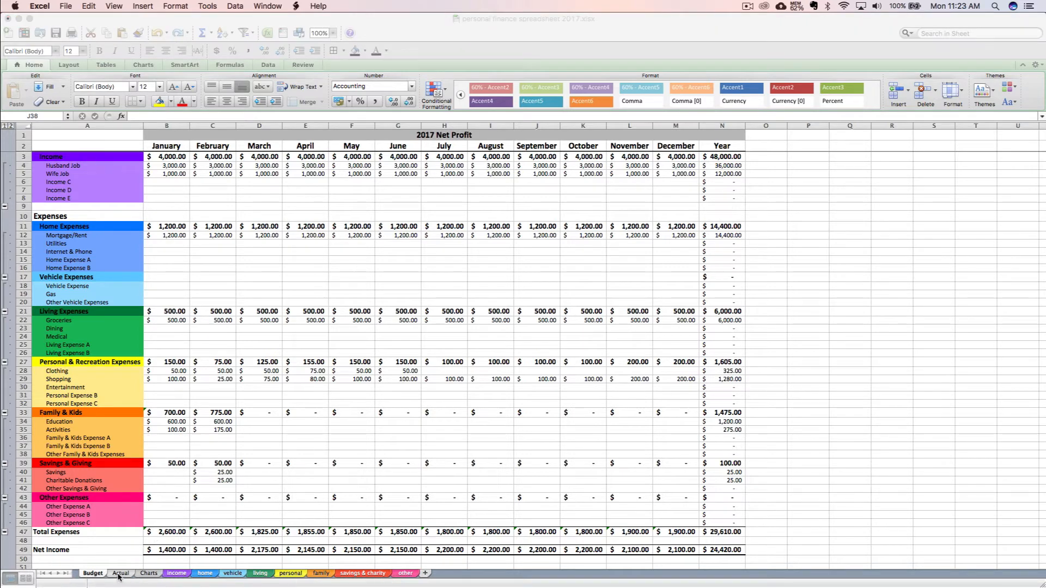
Try entering 50 for Home Expense A in May on the Actual sheet, and undo the entry
left_click(118, 577)
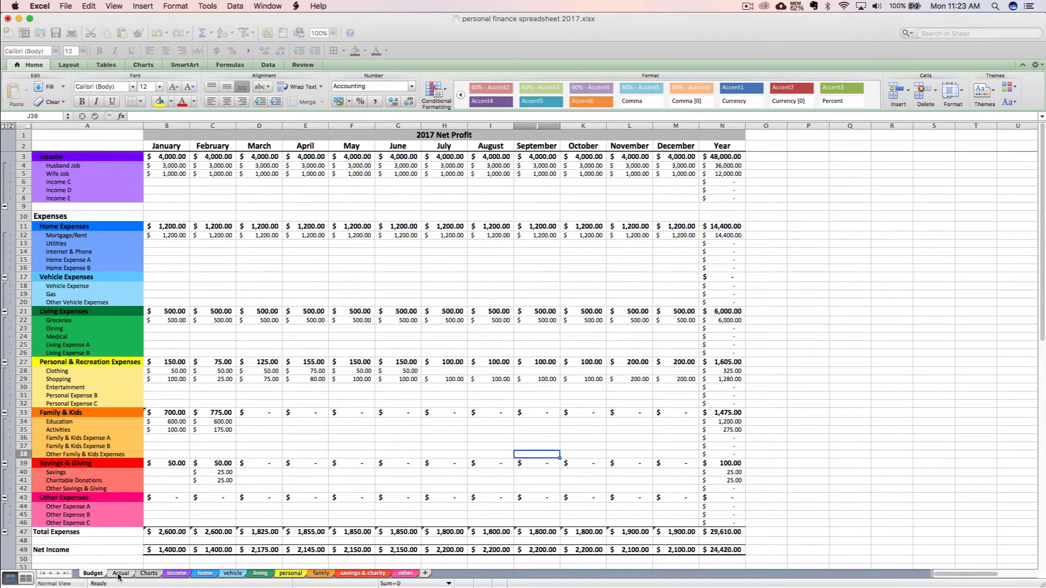
left_click(120, 575)
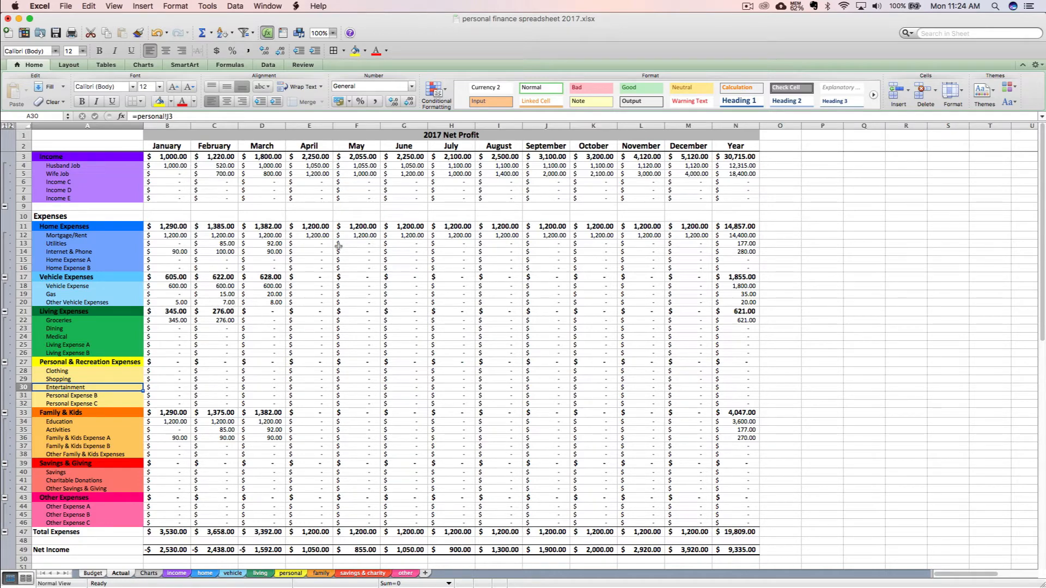
left_click(358, 259)
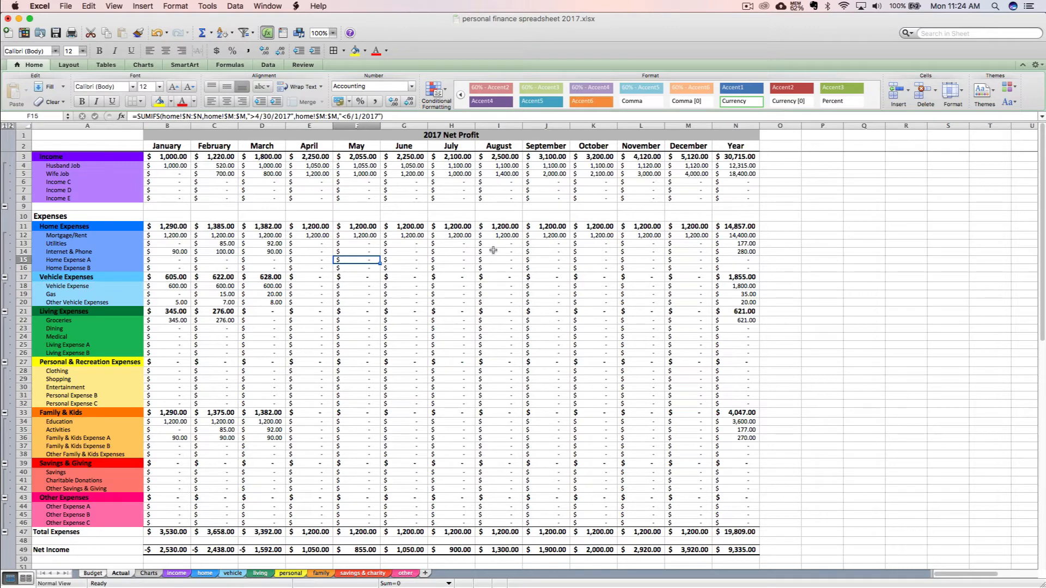
type("50")
key("Return")
key("Up")
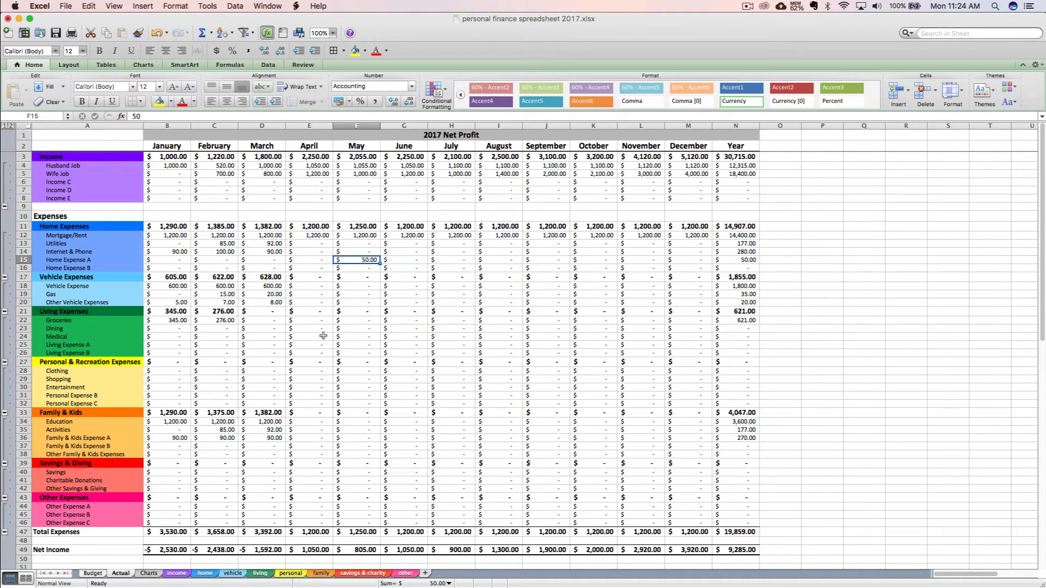
left_click(157, 33)
left_click(156, 33)
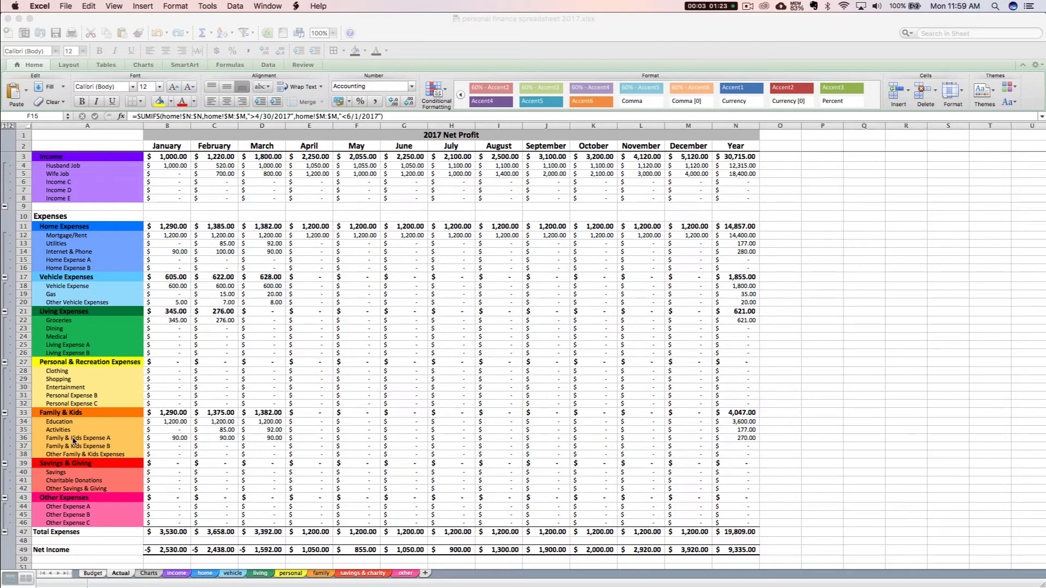
Look through the income, home and vehicle entry sheets, and return to the Actual sheet
left_click(184, 578)
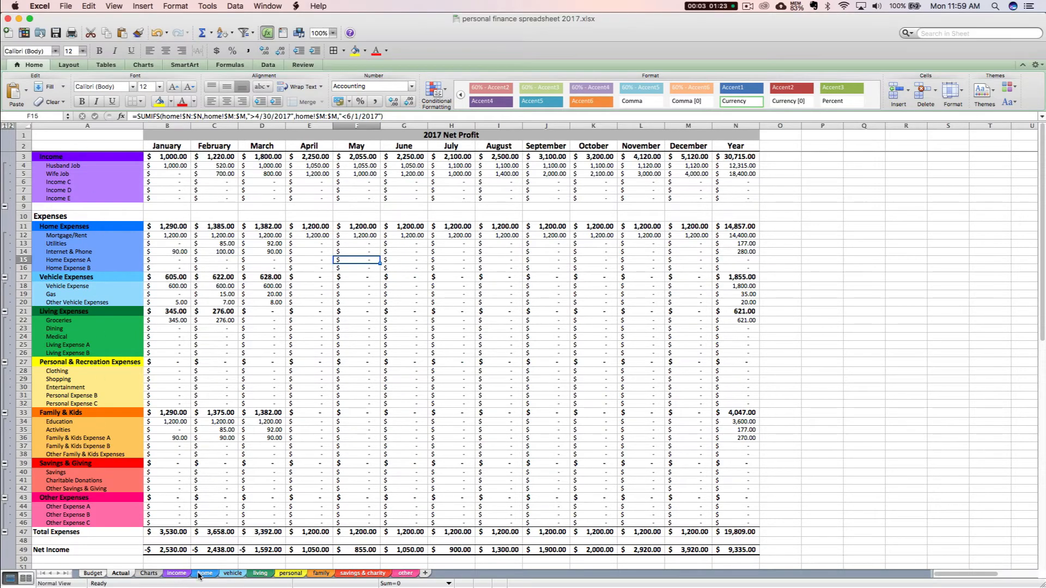
left_click(203, 573)
left_click(232, 573)
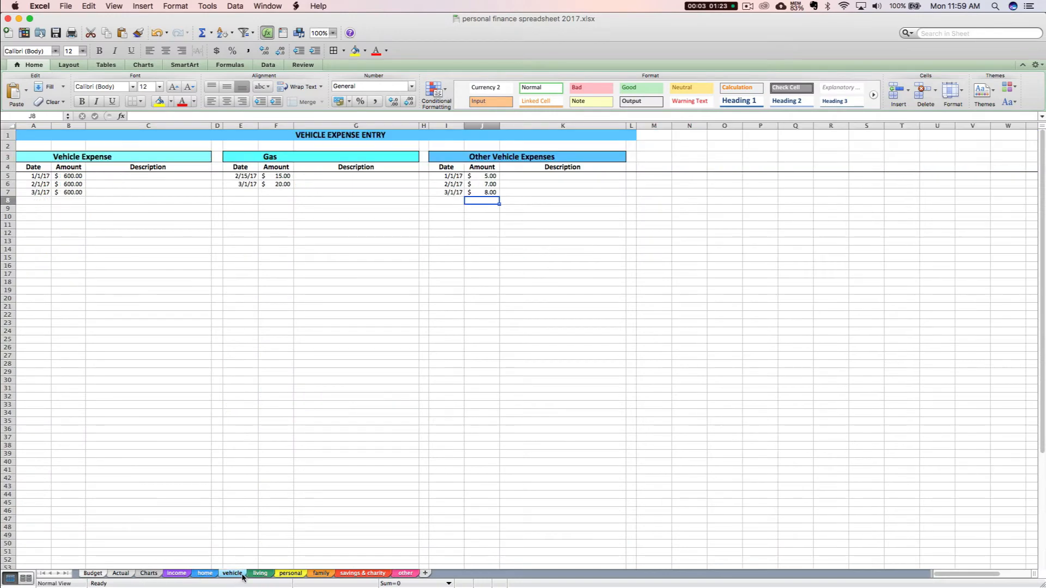
left_click(184, 574)
left_click(121, 574)
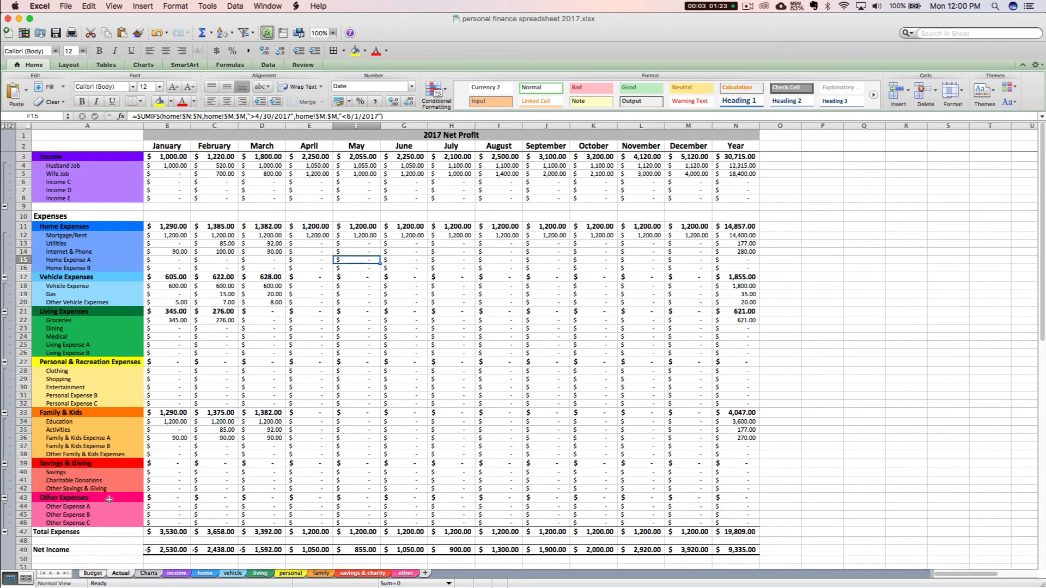
Collapse the detail rows of the Personal & Recreation, Family & Kids and Savings & Giving groups on the Actual sheet
left_click(4, 412)
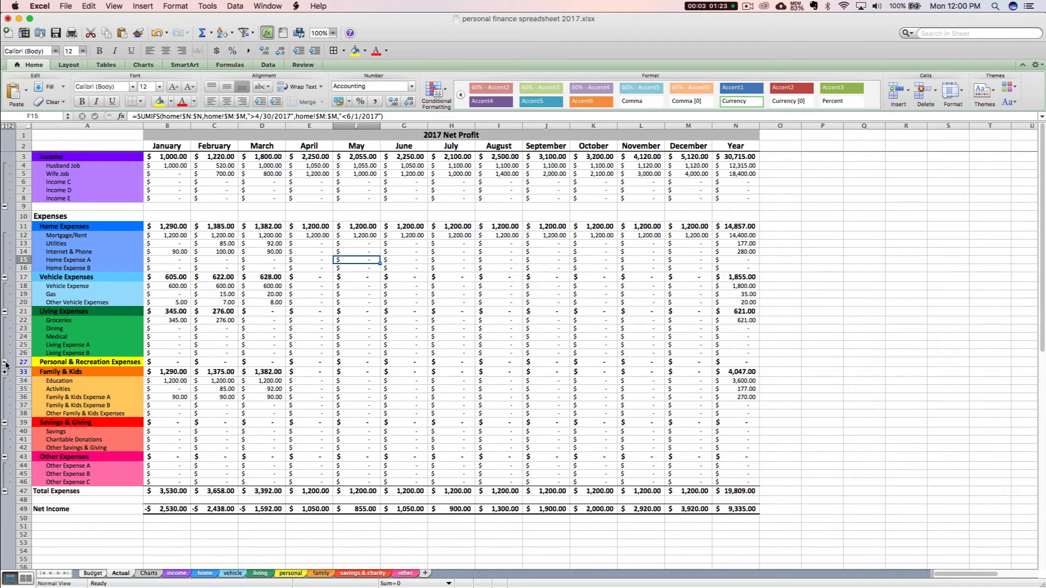
left_click(3, 424)
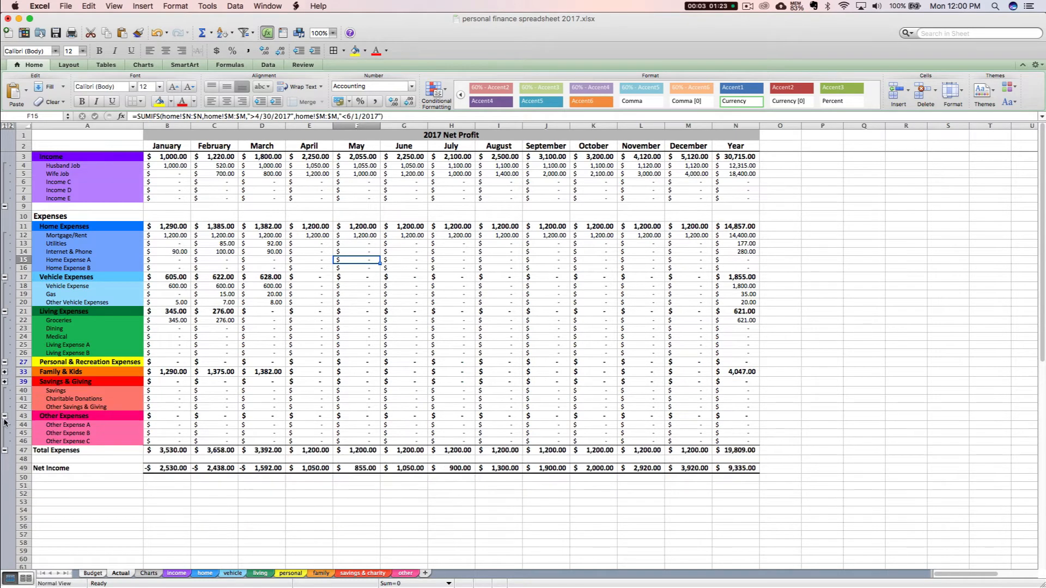
left_click(4, 417)
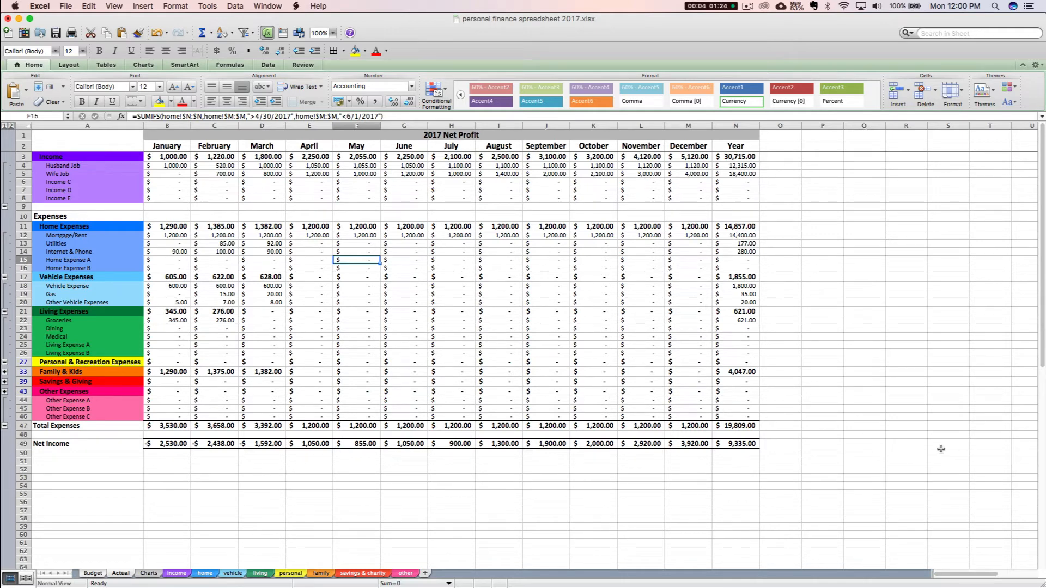
left_click(240, 510)
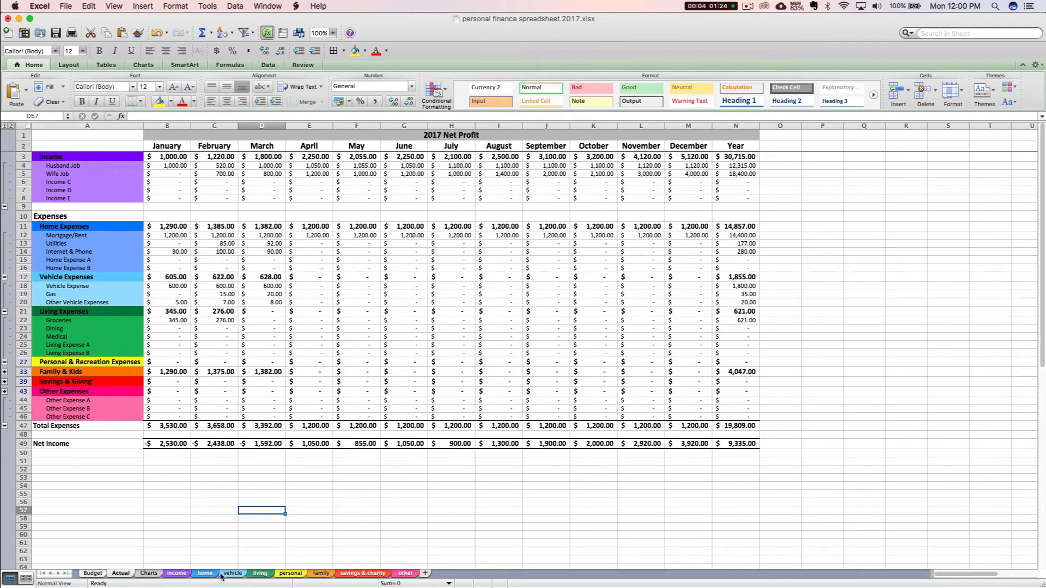
Rename the Husband Job category on the income entry sheet as Accounting Job
left_click(175, 573)
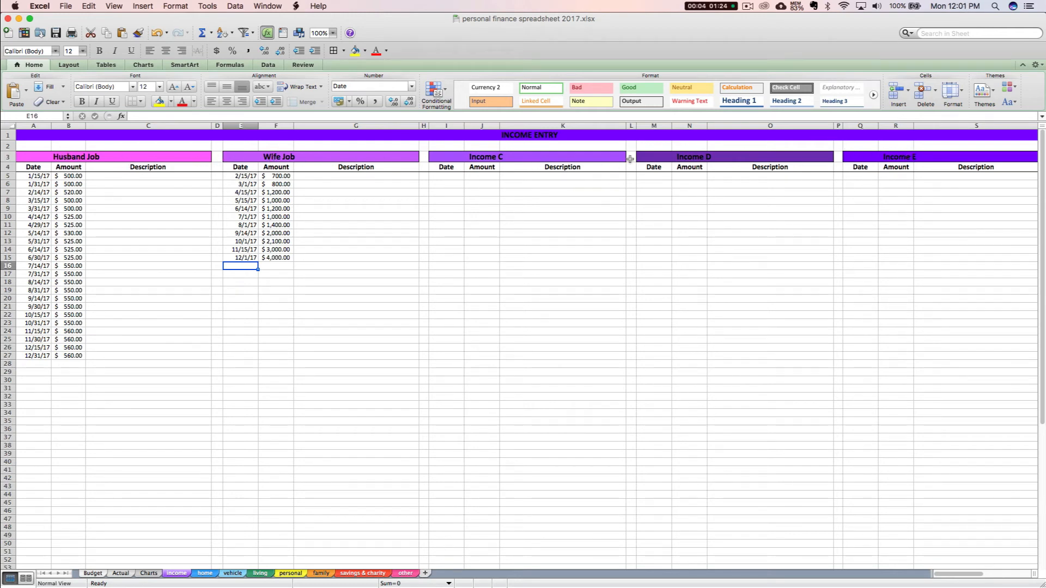
left_click(79, 157)
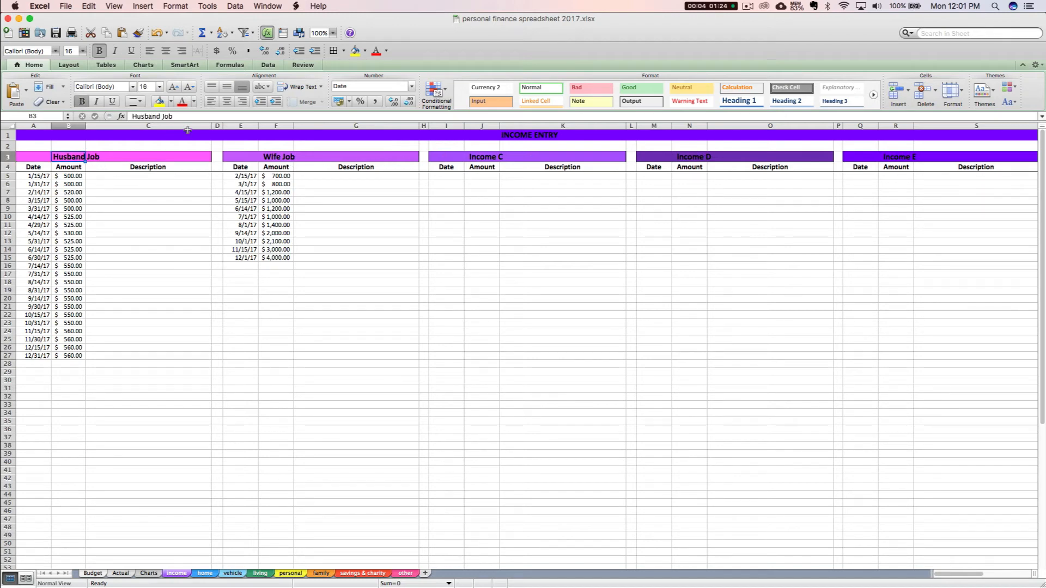
type("Acco")
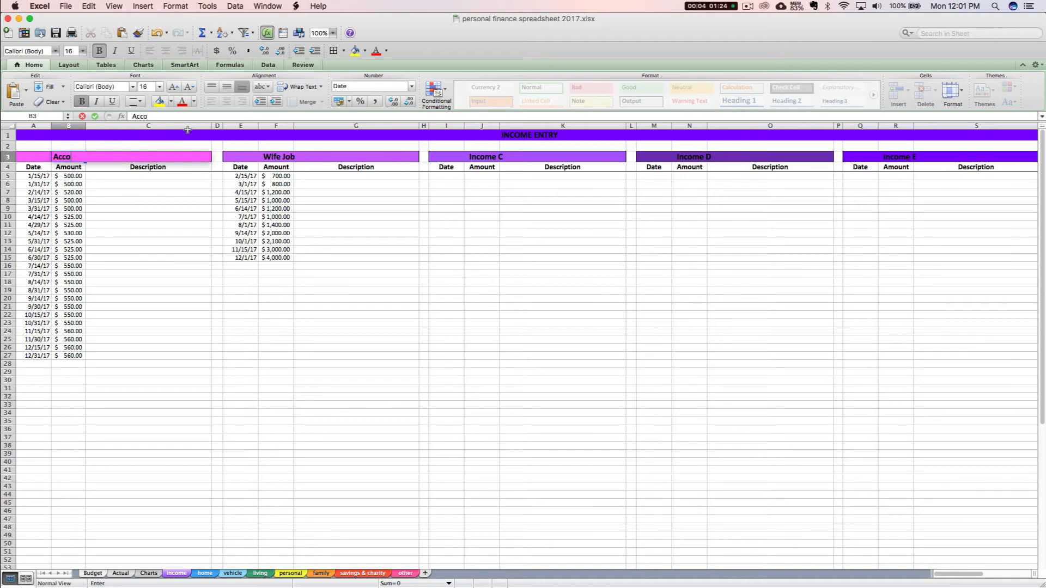
type("unting Job")
key("Return")
left_click(81, 157)
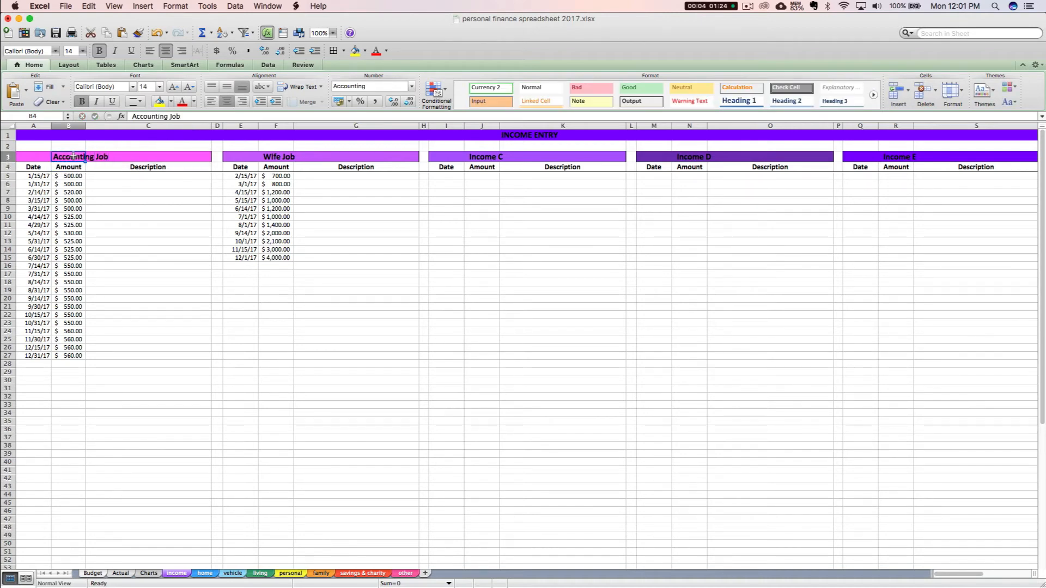
Rename the Wife Job income category as Self Employment
left_click(281, 156)
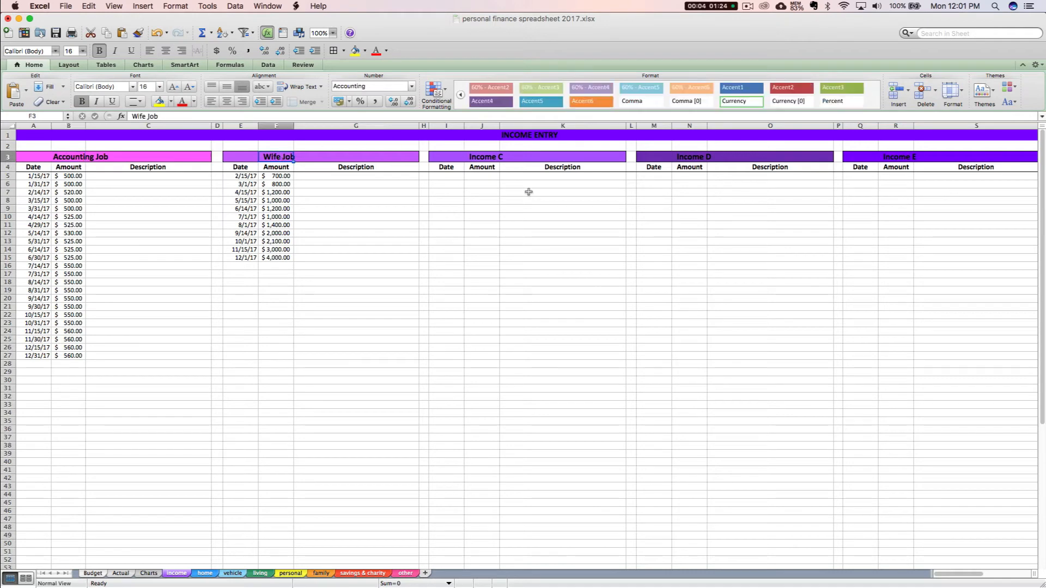
type("Self Em")
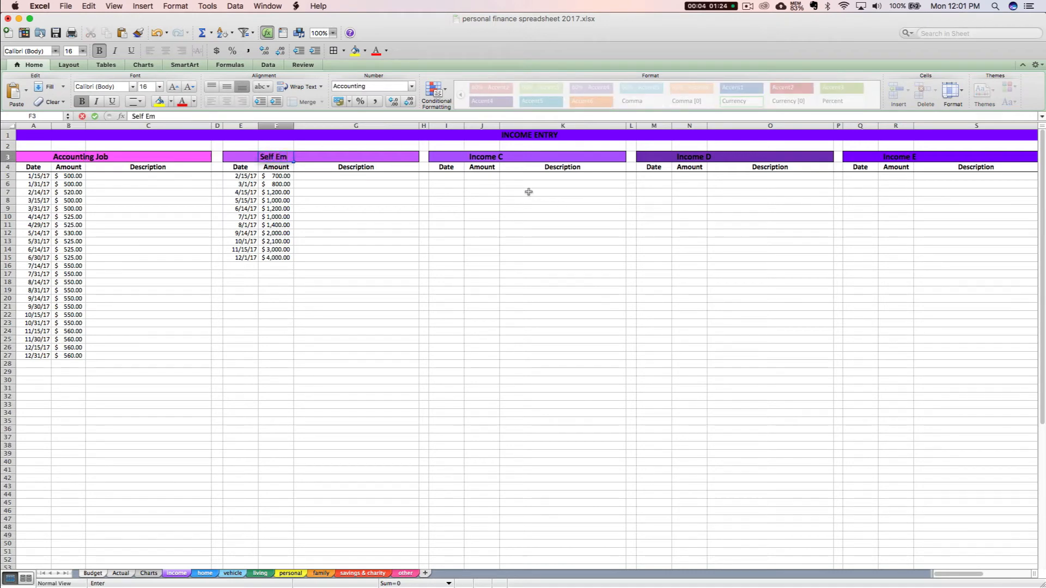
type("ployment")
Rename the Income C category as Miscellaneous, and check the income category names on the Actual sheet
left_click(487, 158)
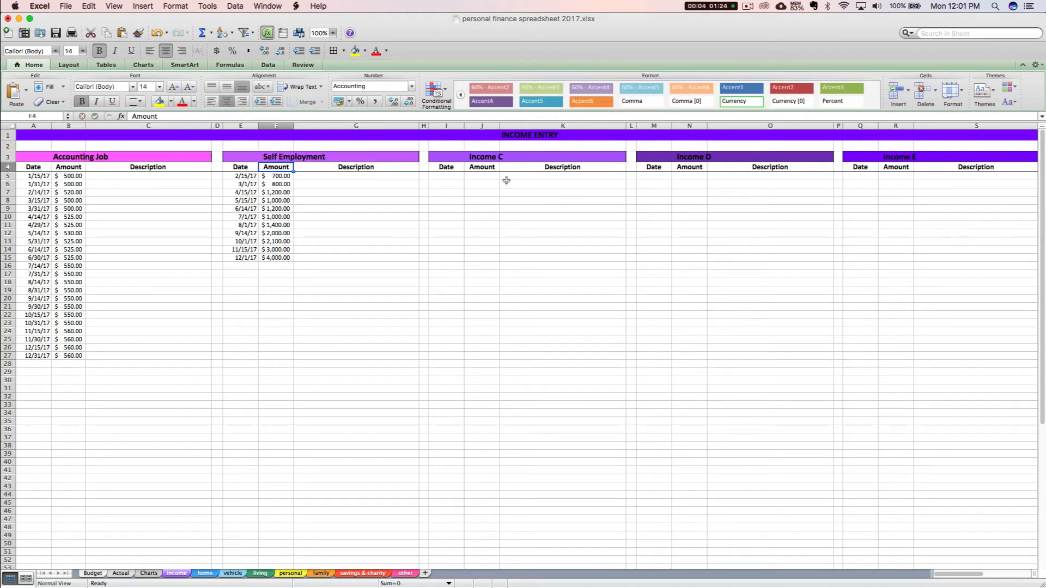
type("Misc")
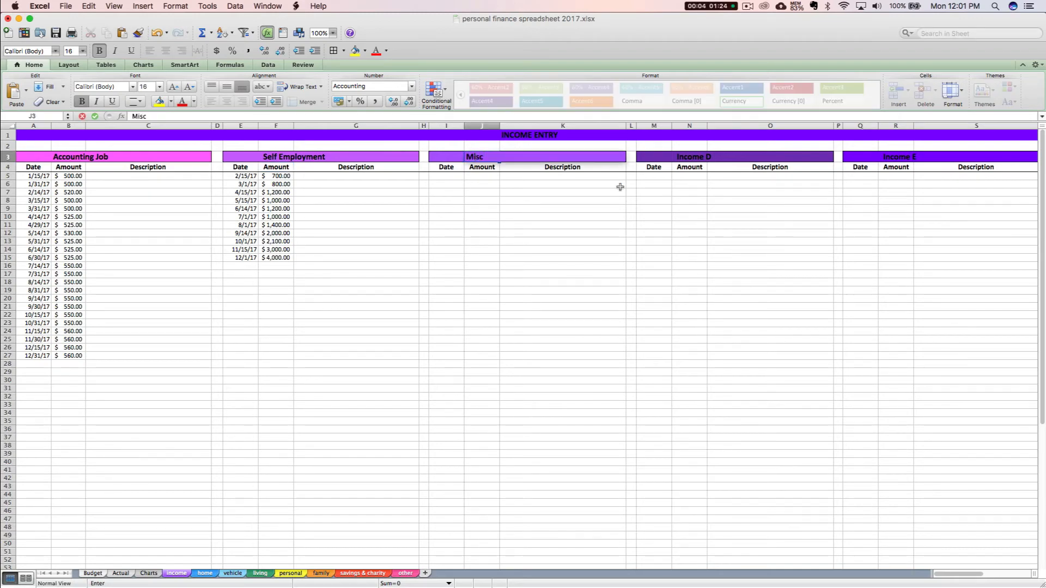
type("ellaneous")
key("Return")
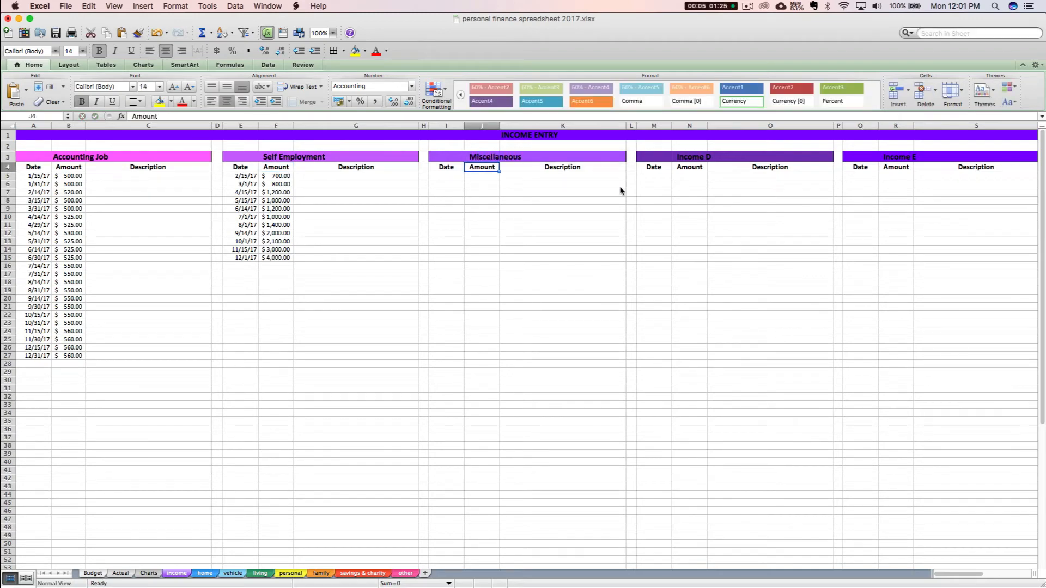
left_click(121, 574)
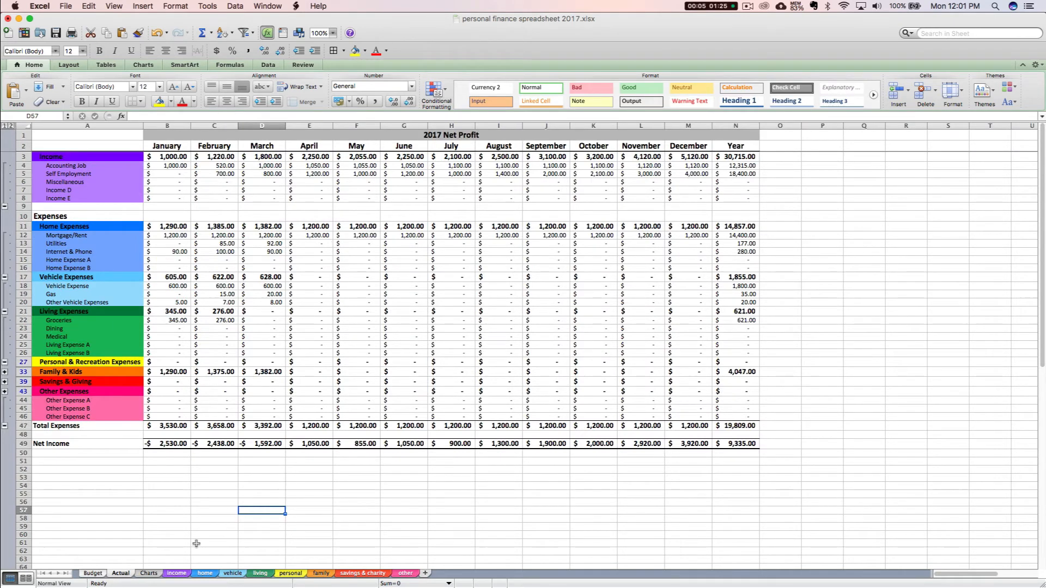
On the income sheet, enter the descriptions bank account, paypal and job #1 for the first three Accounting Job entries
left_click(178, 574)
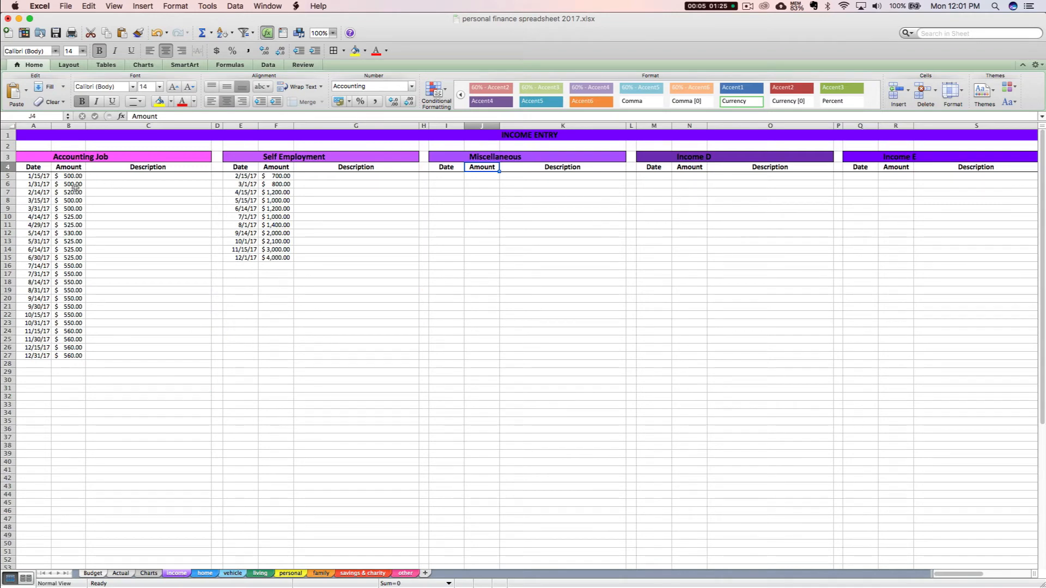
left_click(36, 176)
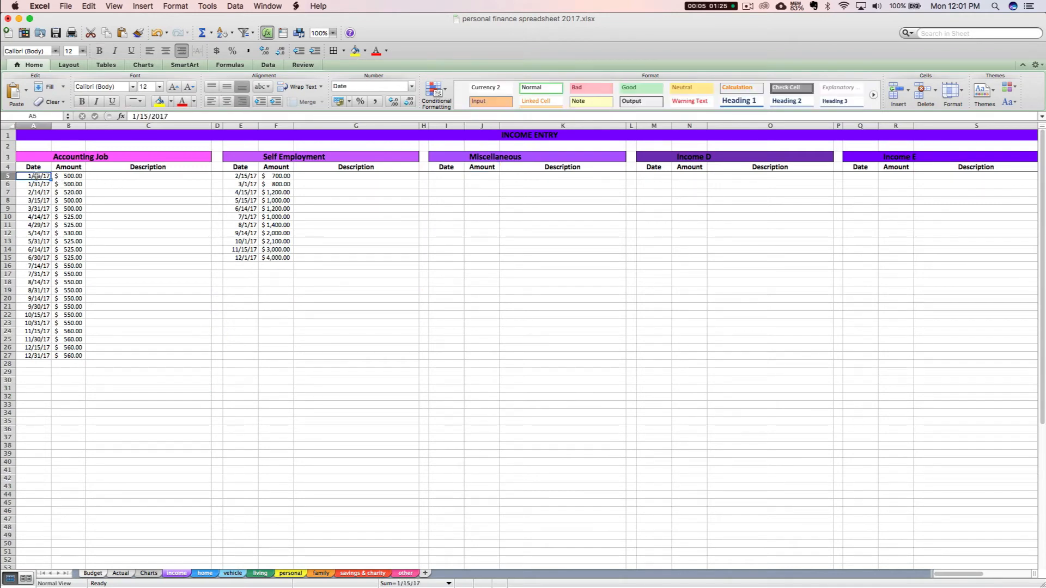
left_click(106, 177)
type("bank account")
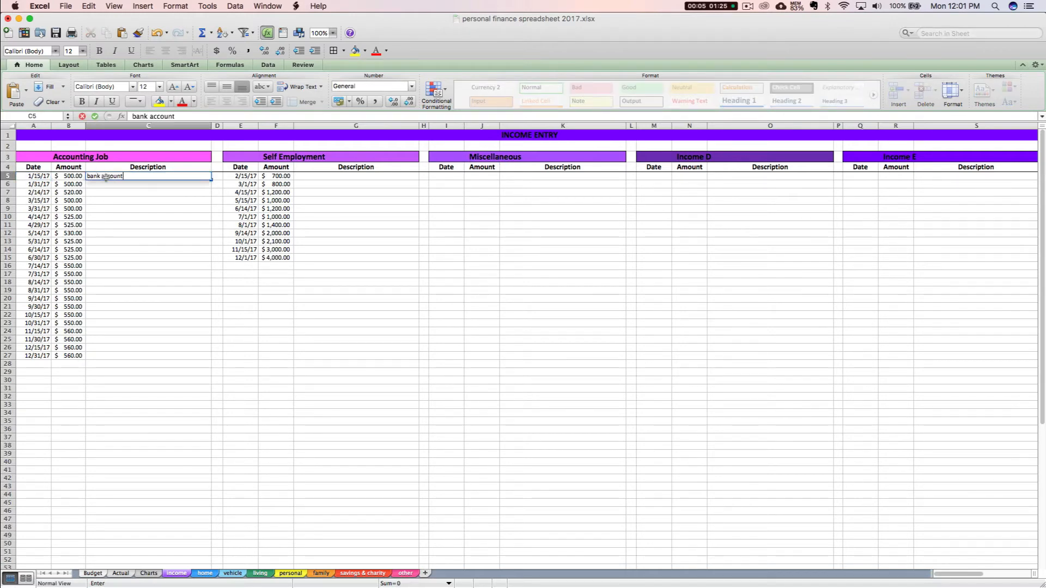
key("Return")
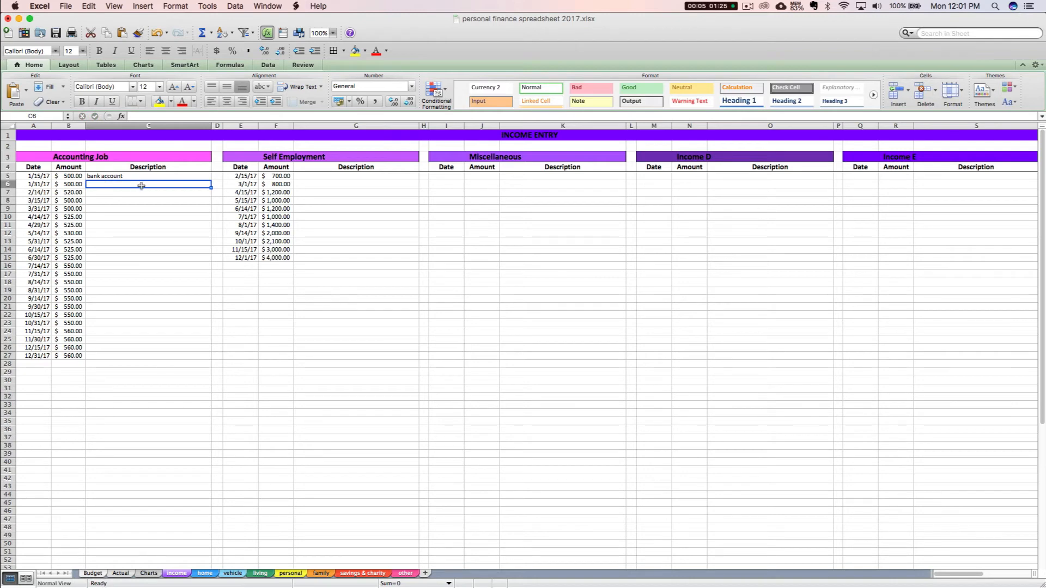
type("paypal")
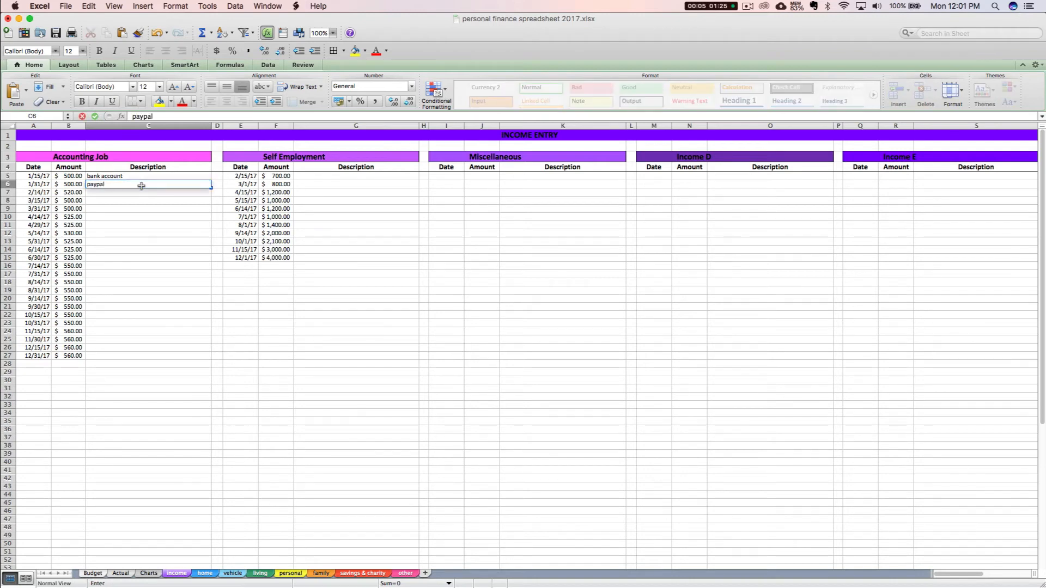
key("Return")
type("job #1")
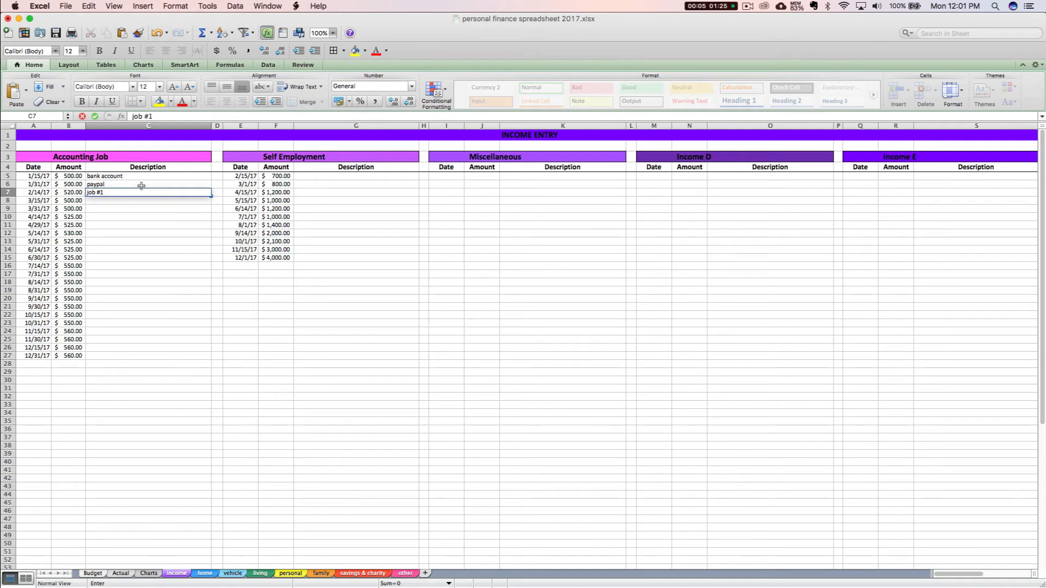
key("Return")
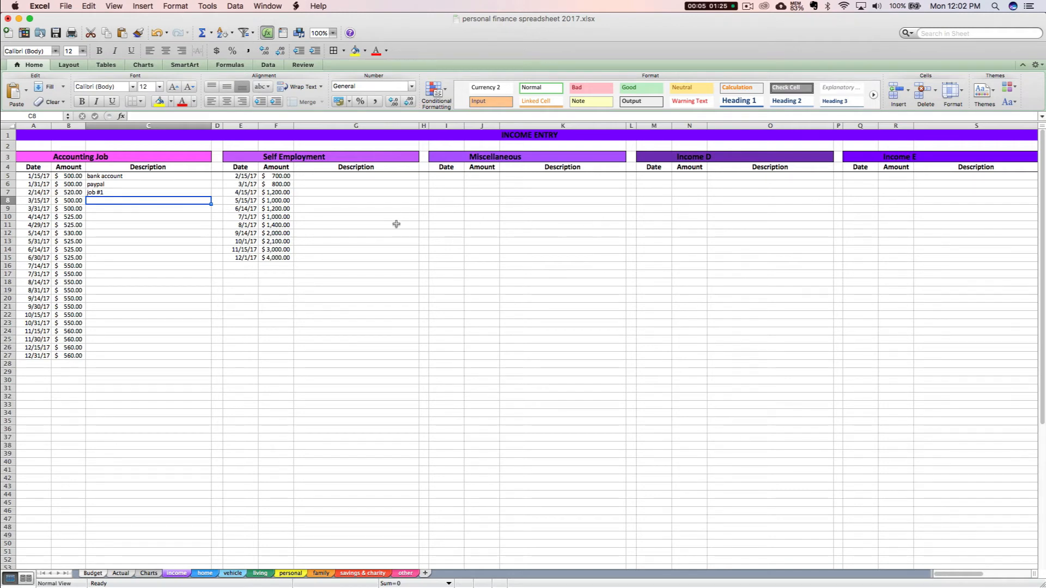
Examine the expense categories on the home, vehicle, living, personal and family entry sheets
left_click(206, 573)
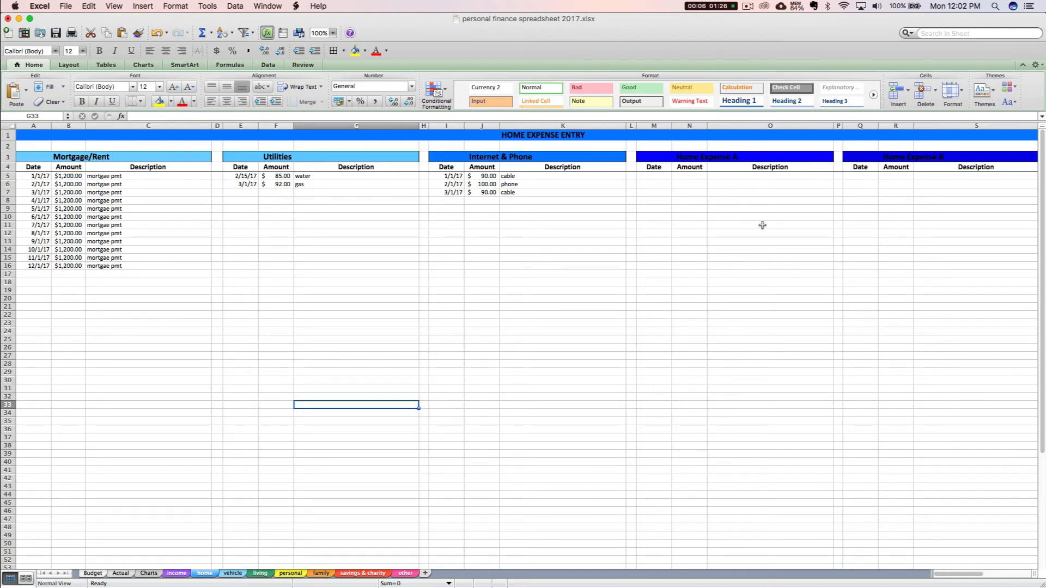
left_click(232, 573)
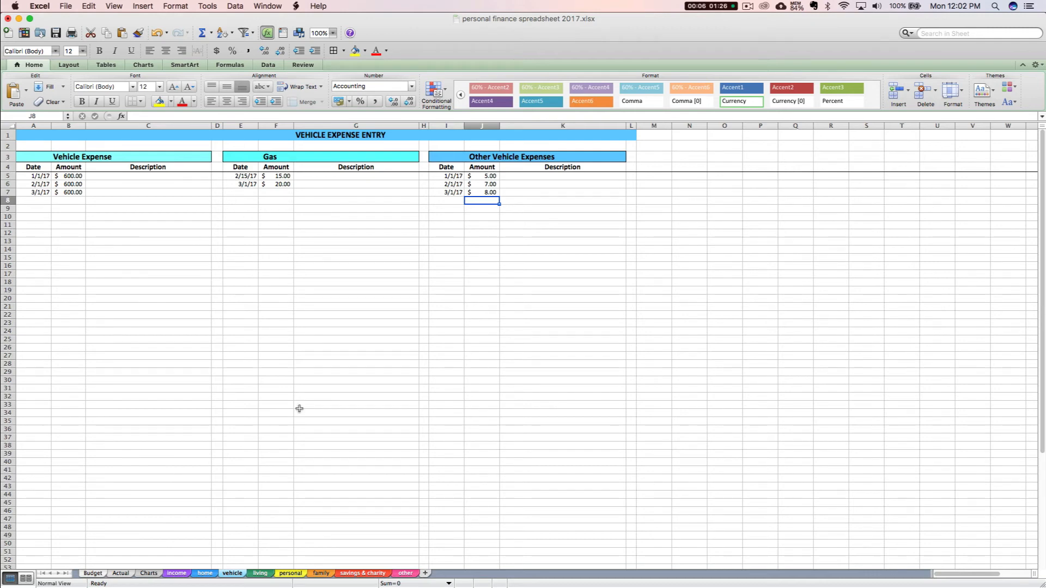
left_click(260, 573)
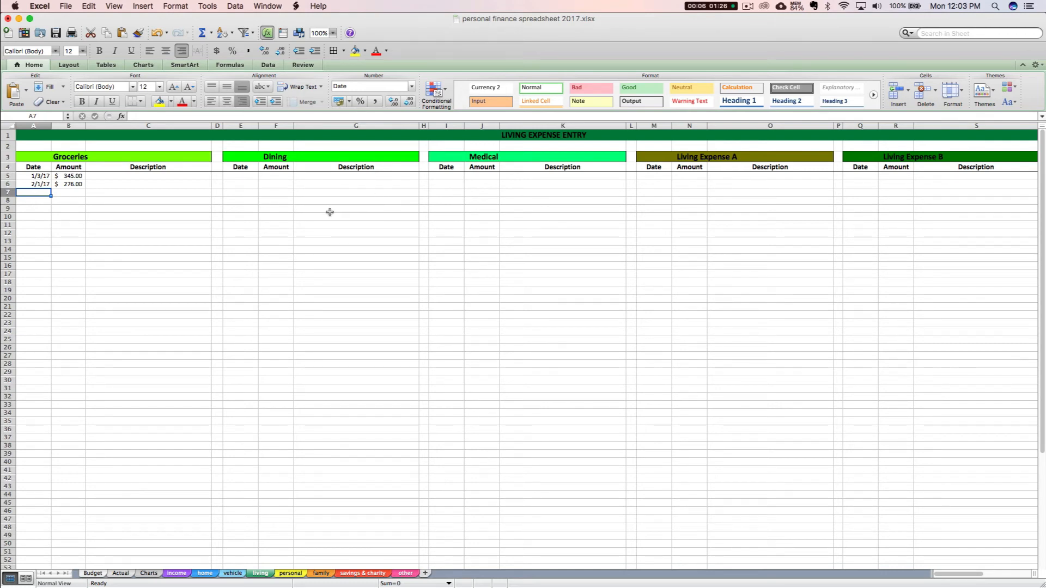
left_click(284, 577)
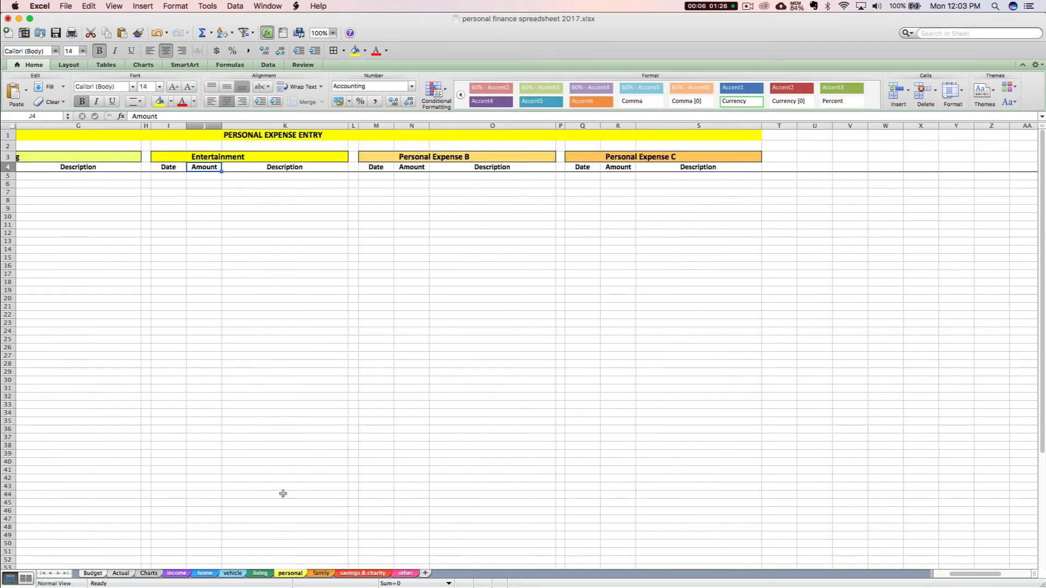
left_click(946, 576)
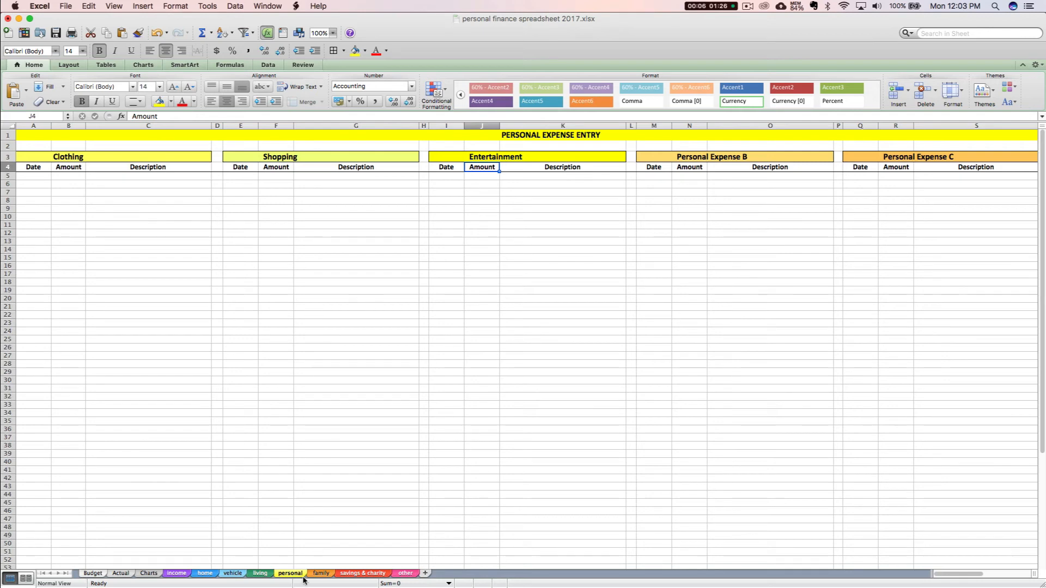
left_click(321, 574)
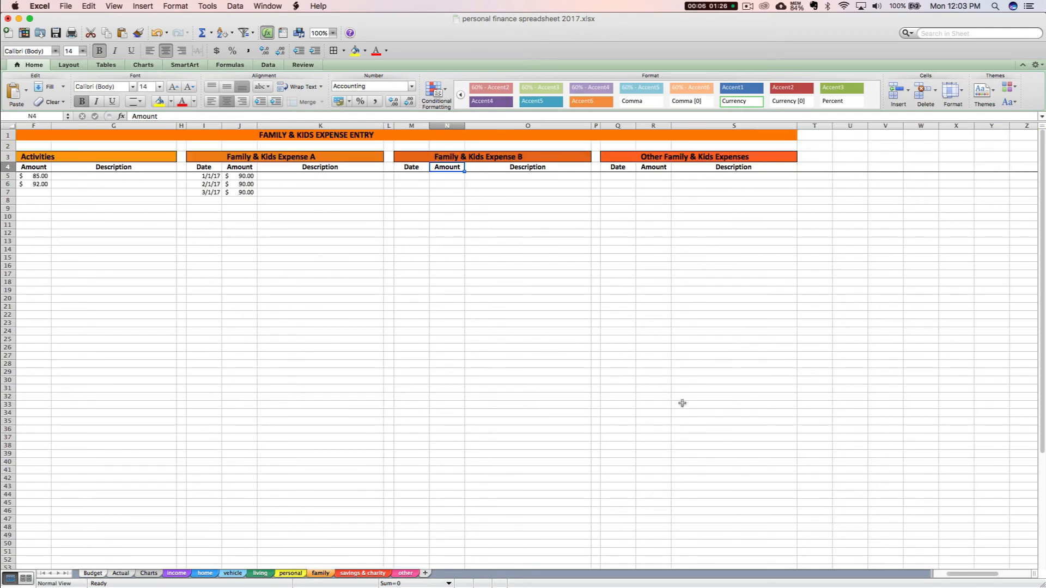
Examine the expense categories on the family, savings & charity and other entry sheets
left_click_drag(960, 575, 943, 576)
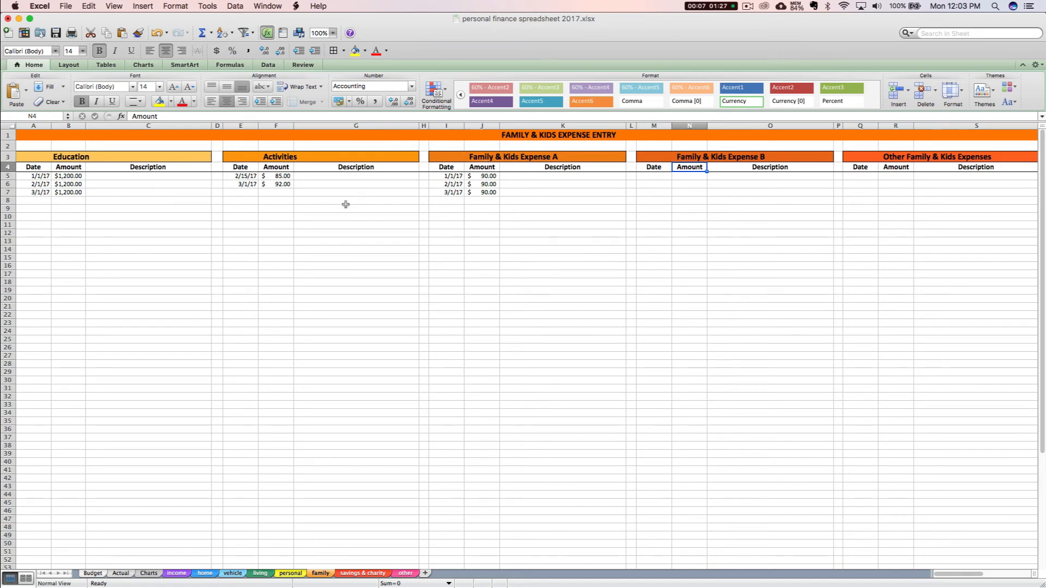
left_click(360, 575)
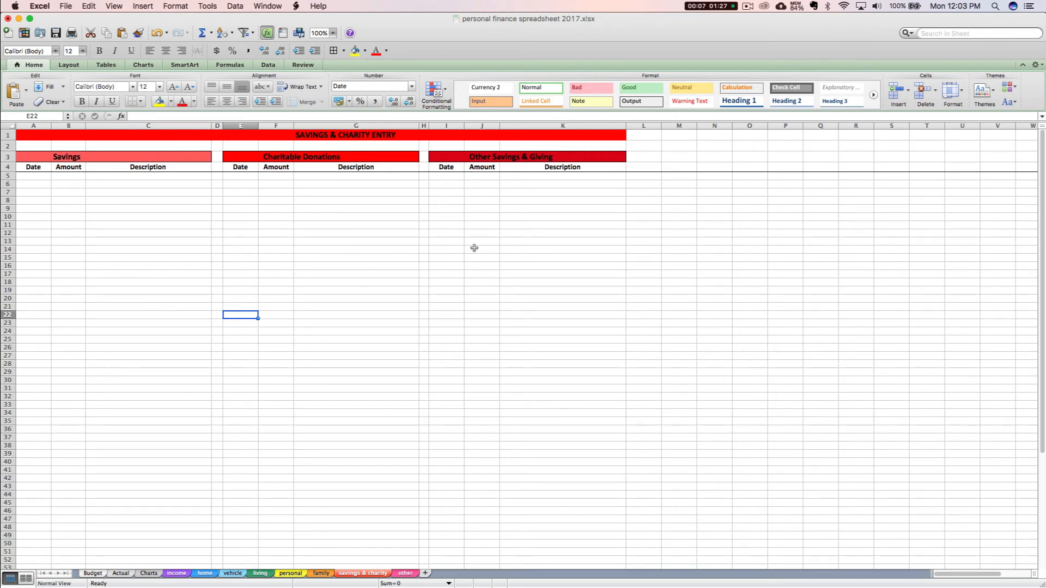
left_click(405, 573)
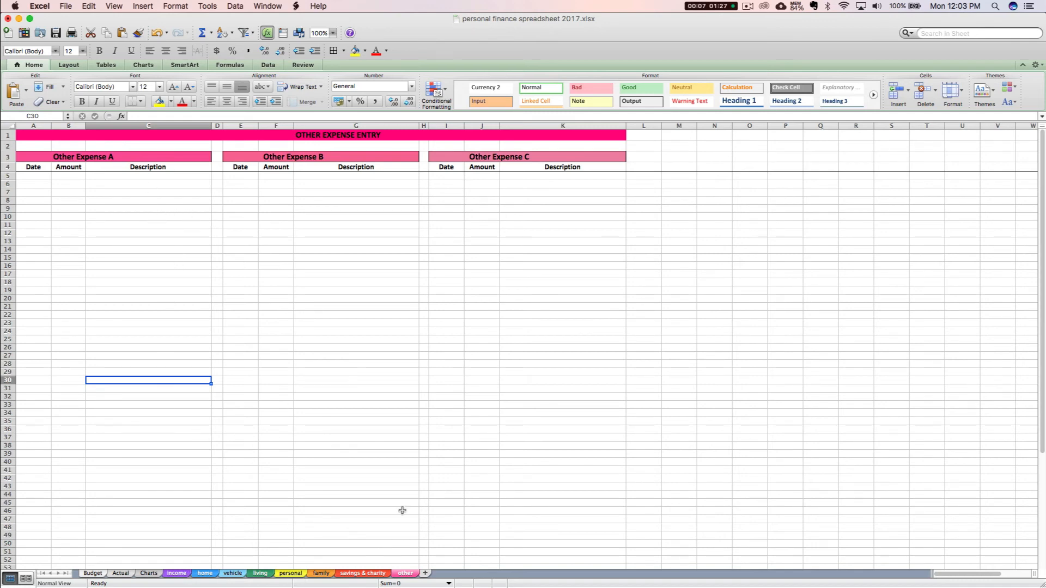
left_click(277, 157)
left_click(489, 155)
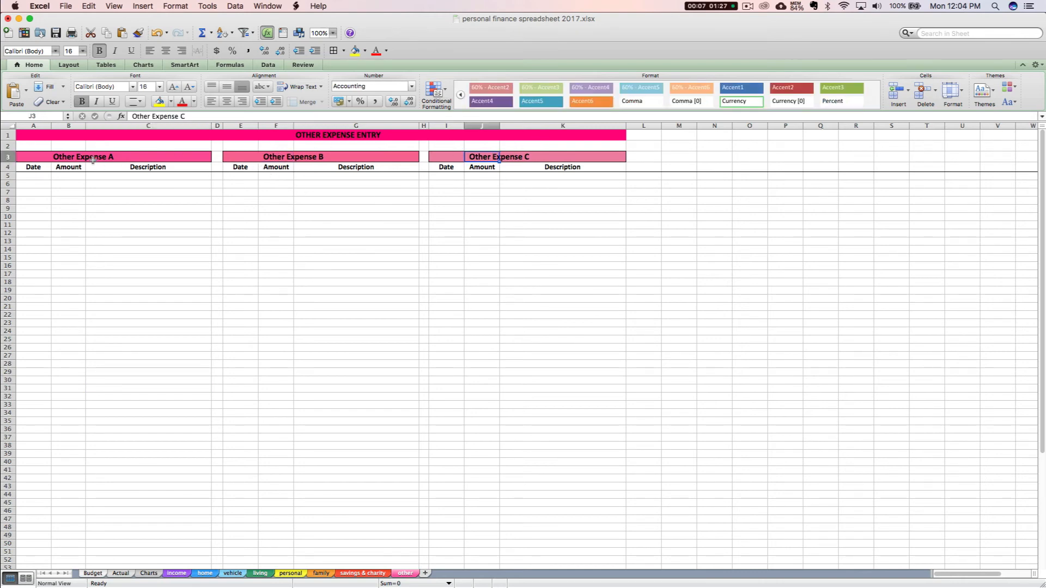
left_click(60, 157)
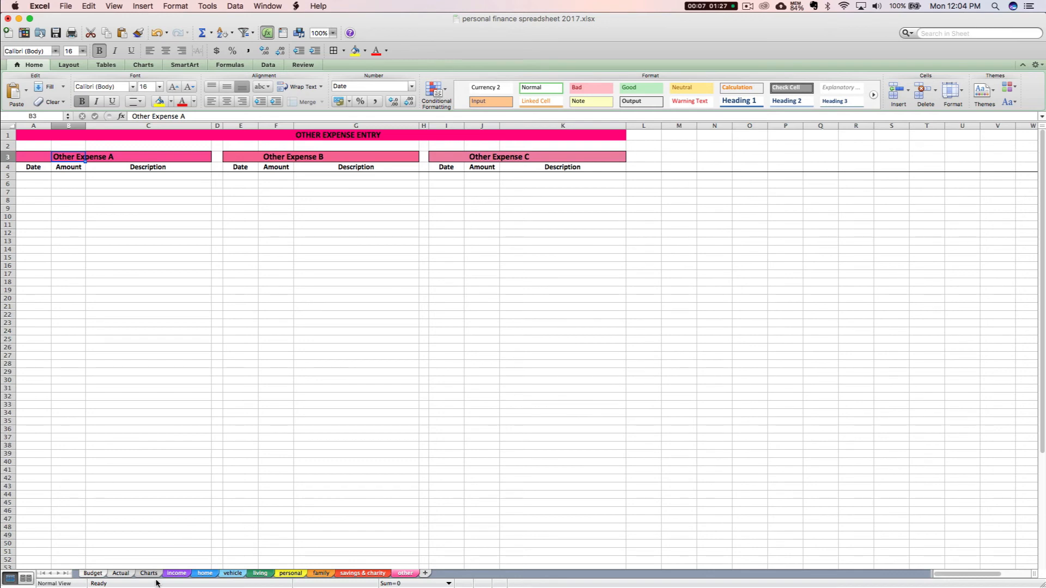
Review the entries on the home and income sheets, and inspect the Total Expenses and Net Income rows on the Actual sheet
left_click(204, 573)
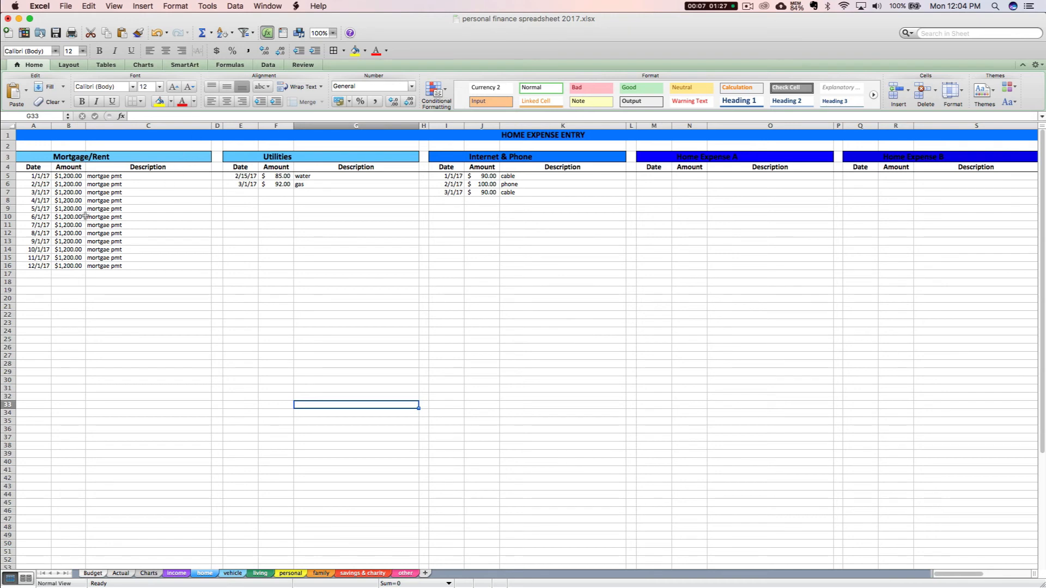
left_click(178, 573)
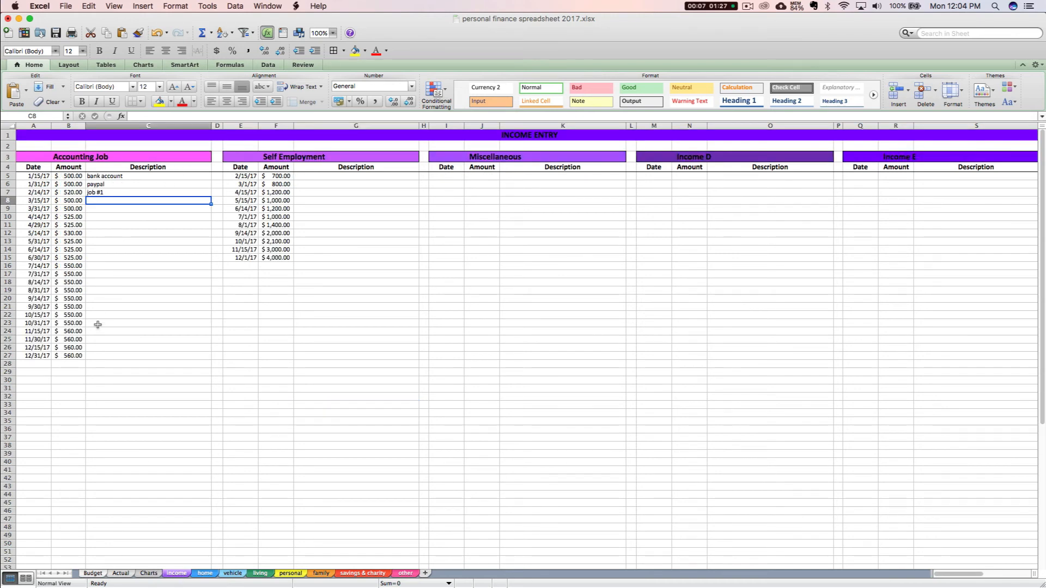
left_click(206, 574)
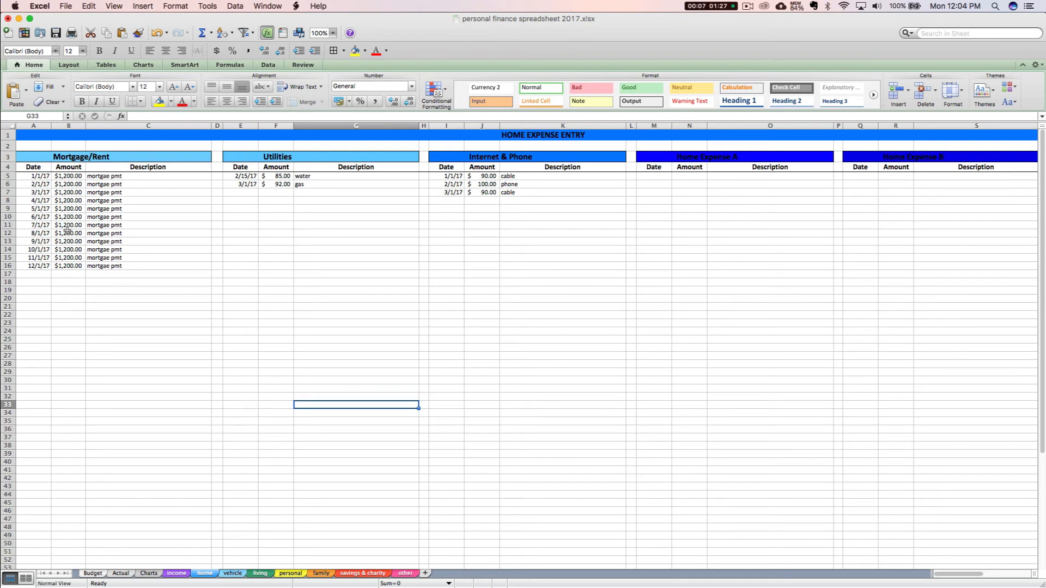
left_click(121, 573)
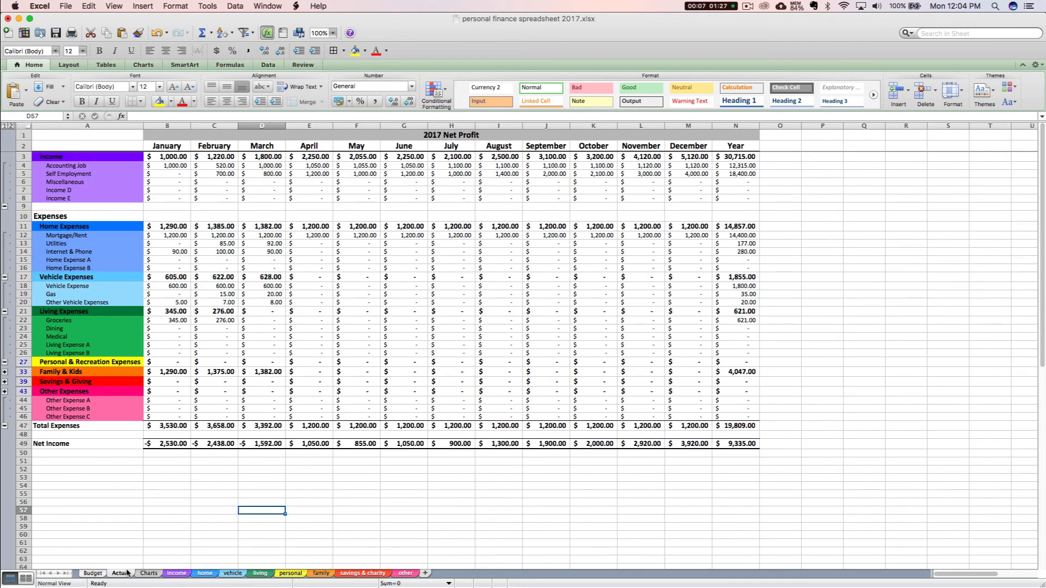
left_click(159, 426)
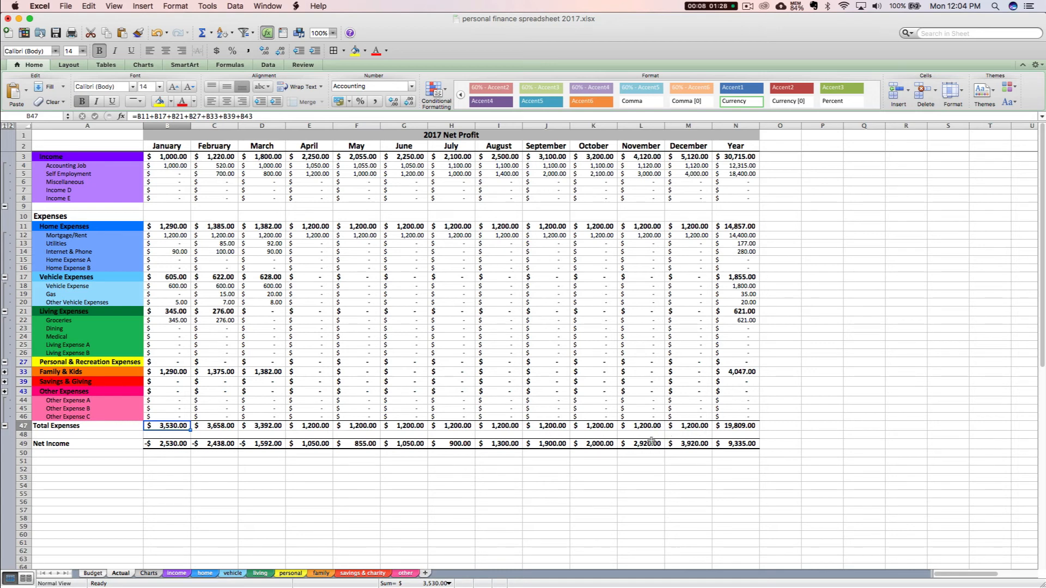
left_click(497, 443)
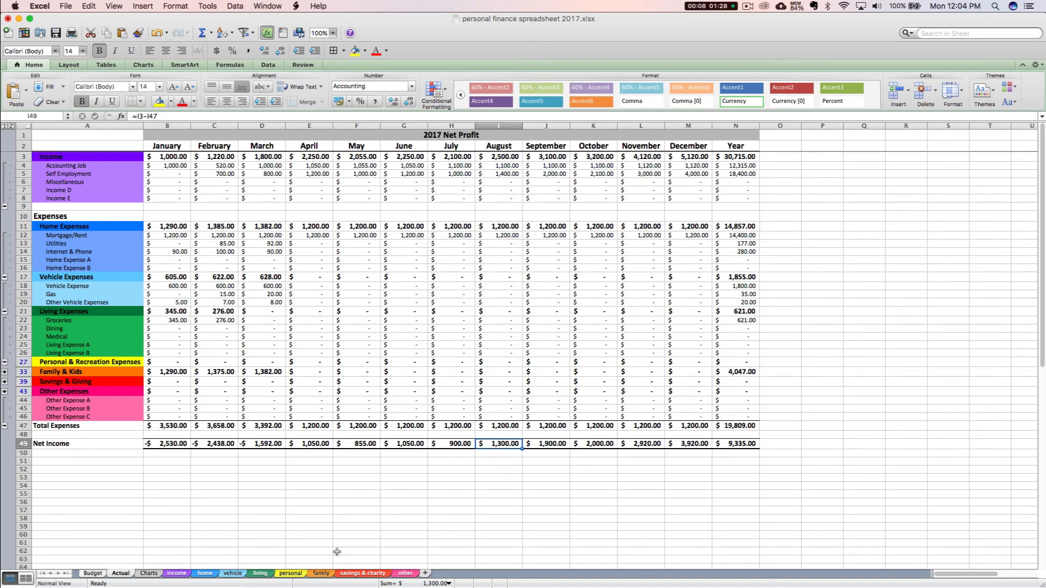
Review the home, personal and living entry sheets, and inspect the April Utilities cell on the Actual sheet
left_click(204, 573)
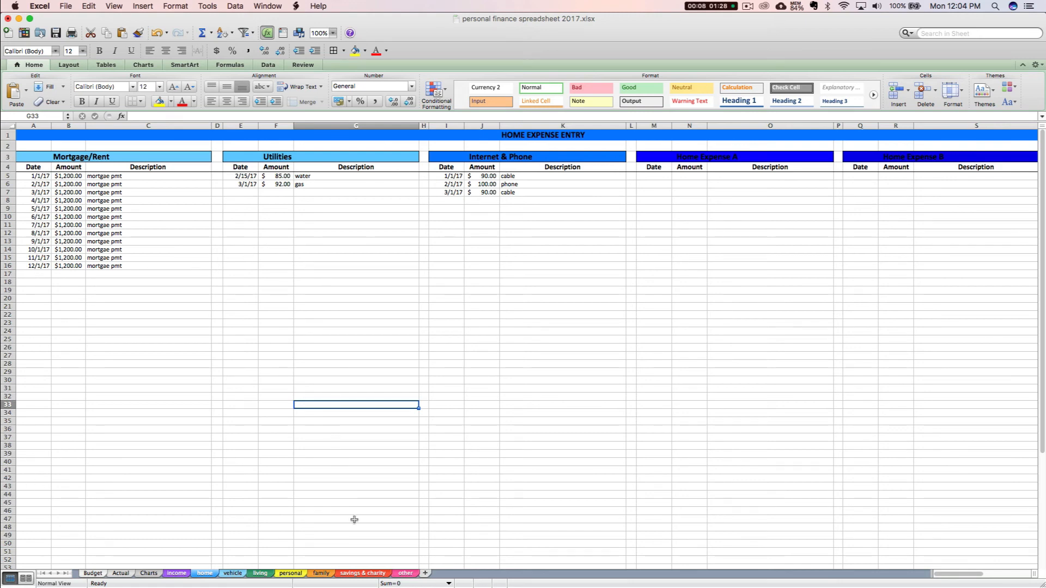
left_click(301, 576)
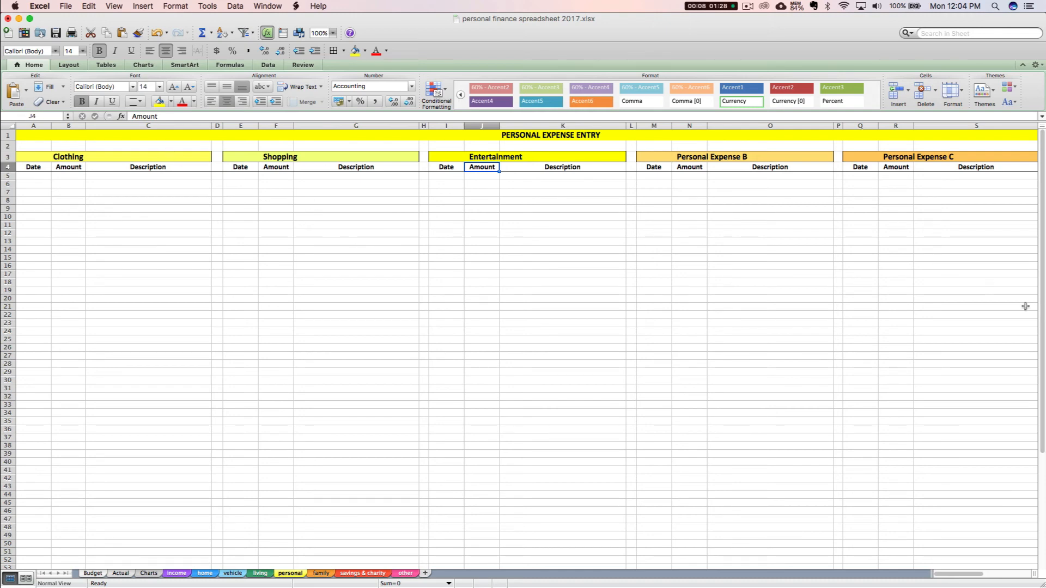
left_click(260, 574)
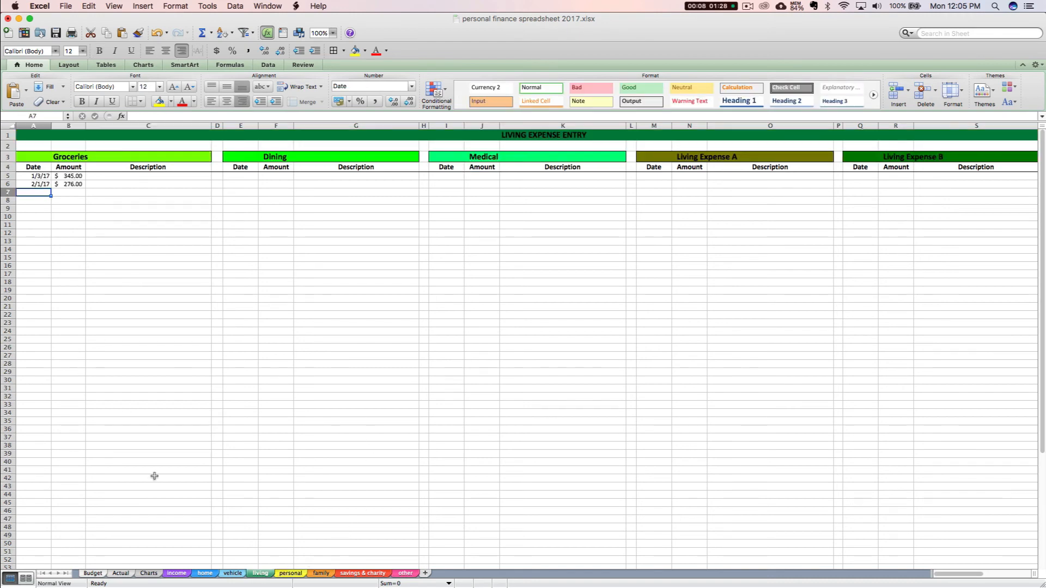
left_click(121, 574)
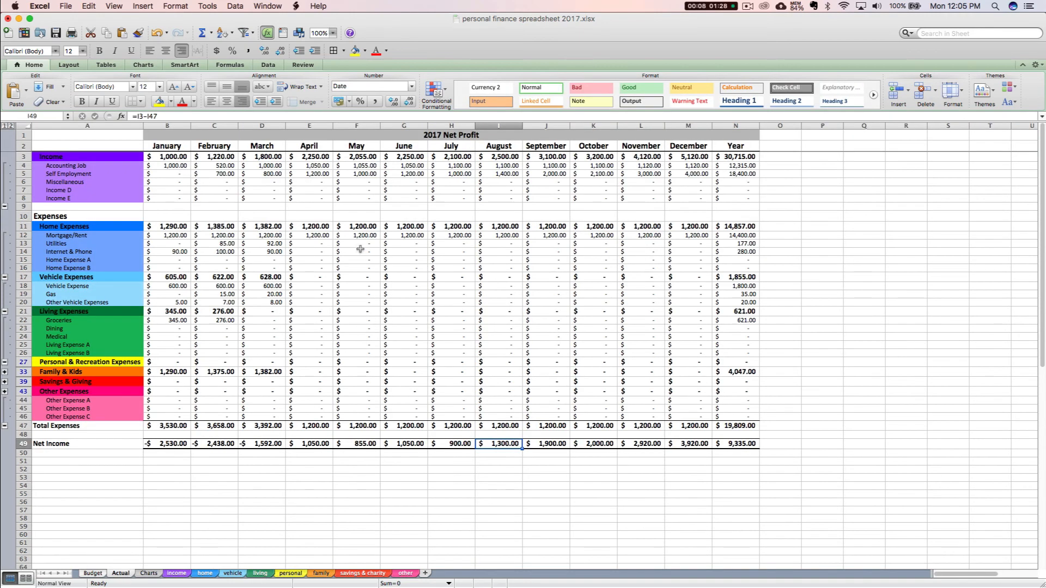
left_click(294, 243)
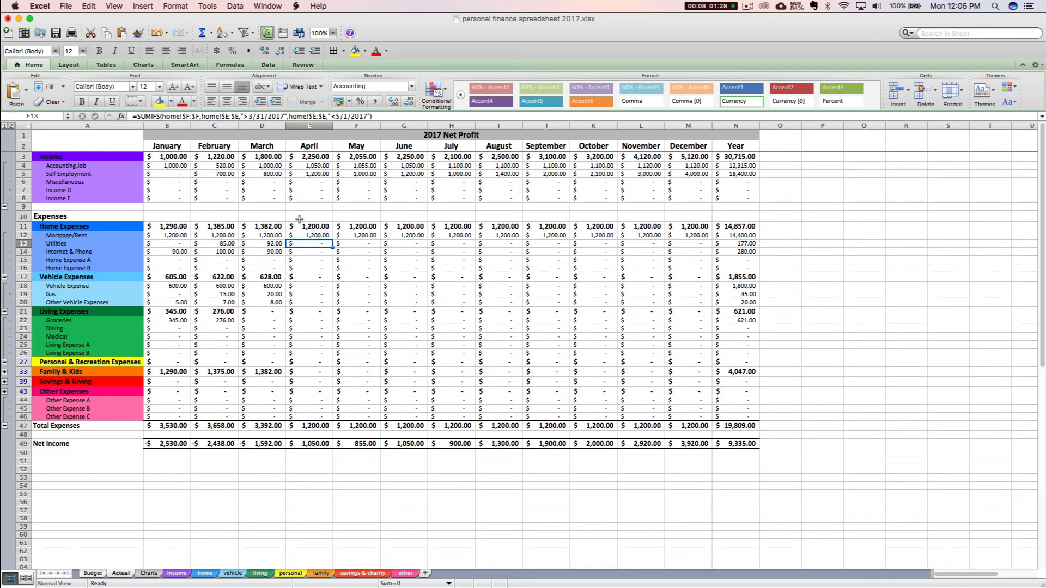
Record a Utilities expense of 100 dated 4/1 with the description water on the home sheet, and check it on the Actual sheet
left_click(205, 573)
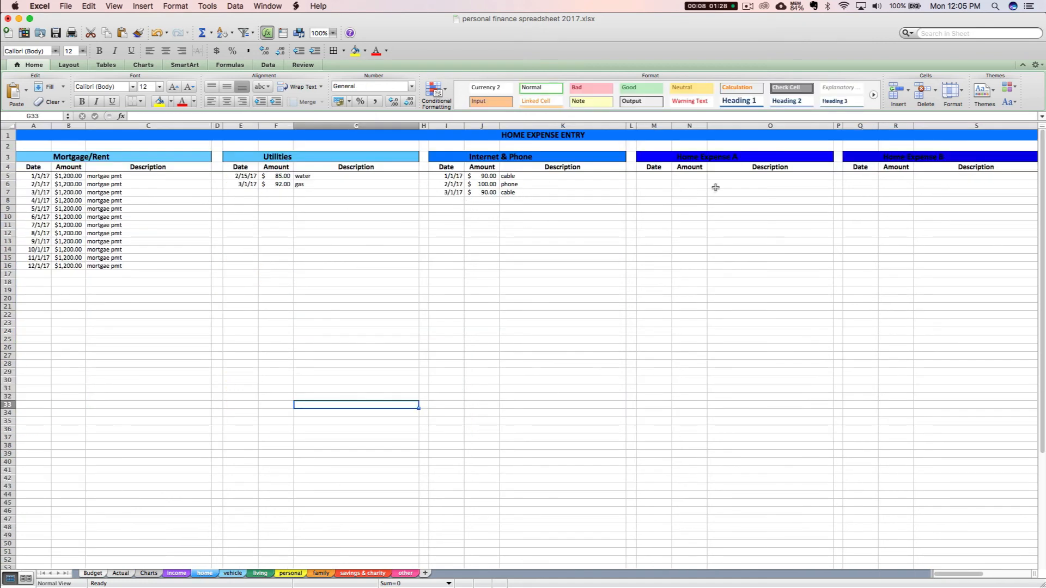
left_click(247, 191)
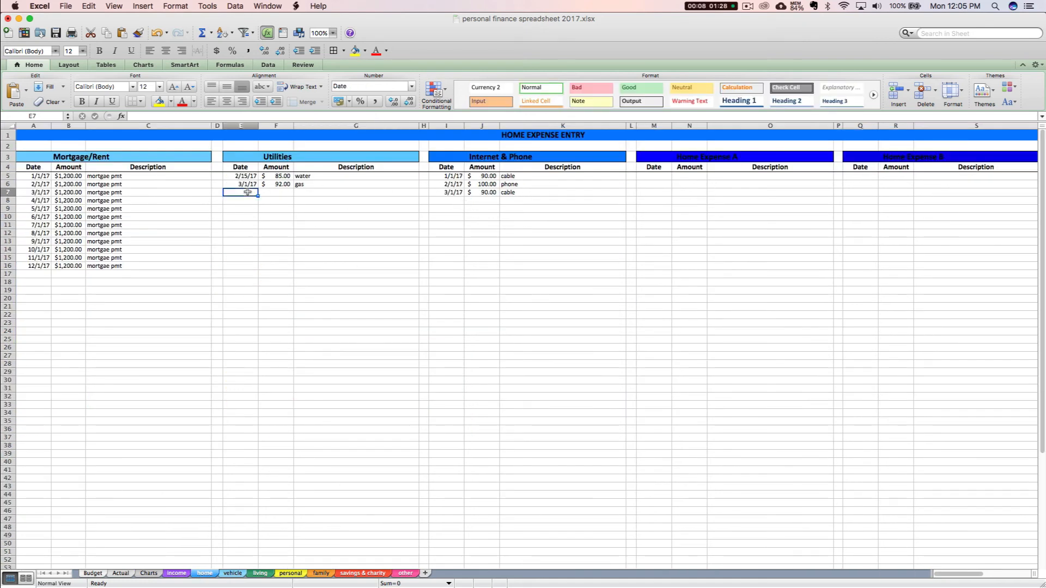
type("4/1")
key("Tab")
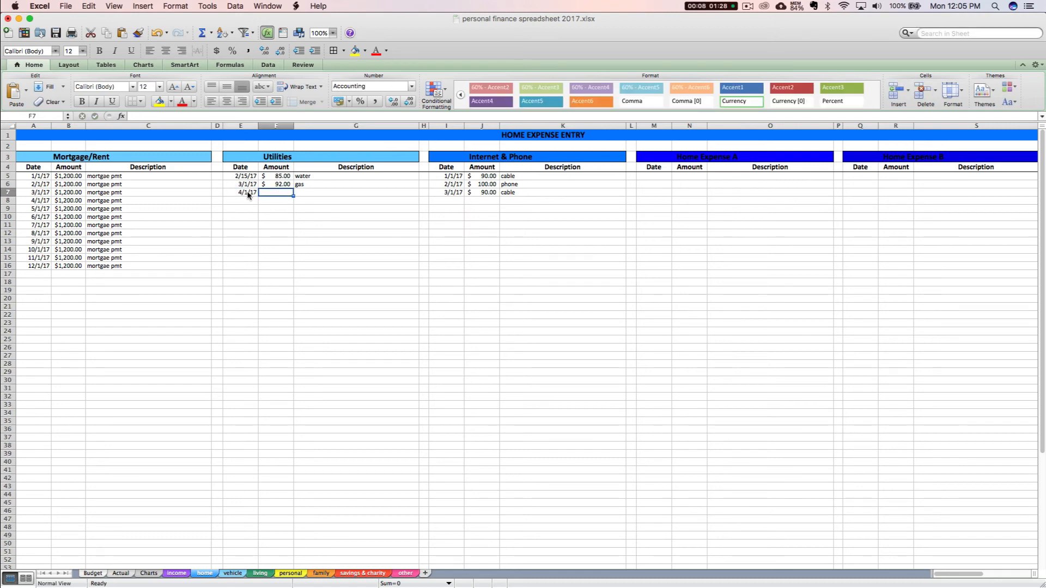
type("100")
key("Tab")
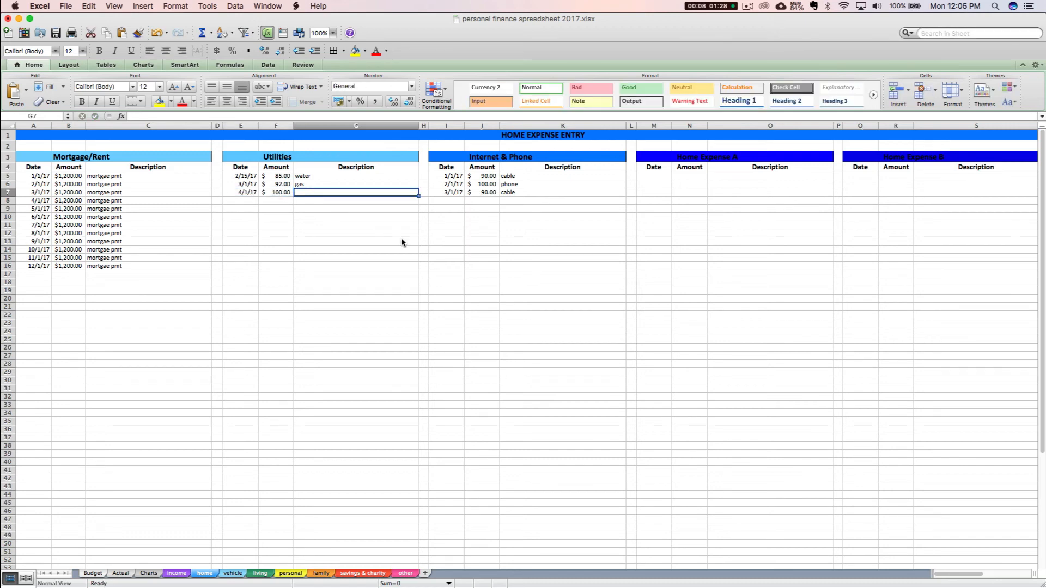
type("water")
key("Return")
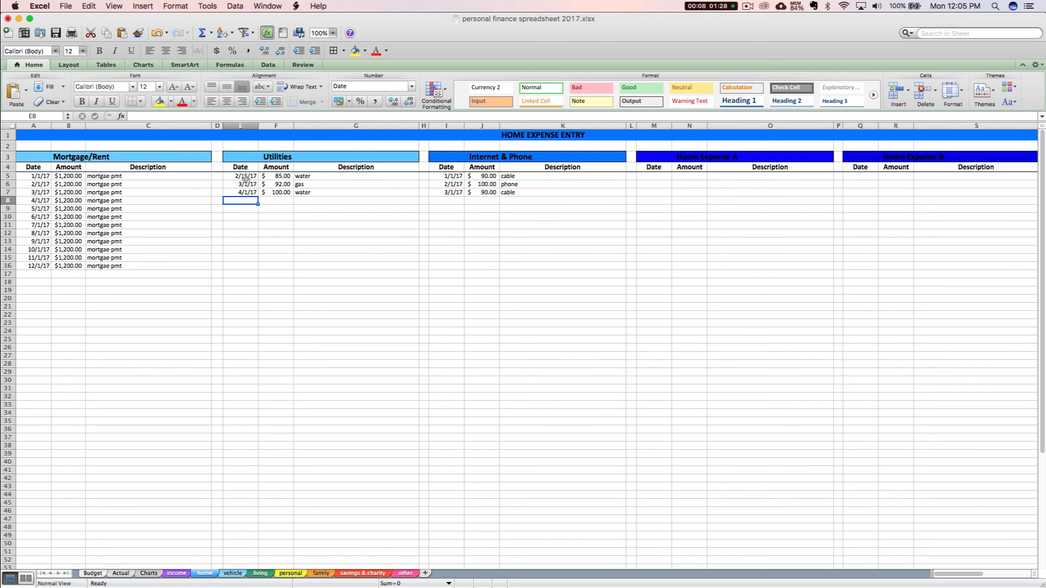
left_click(121, 574)
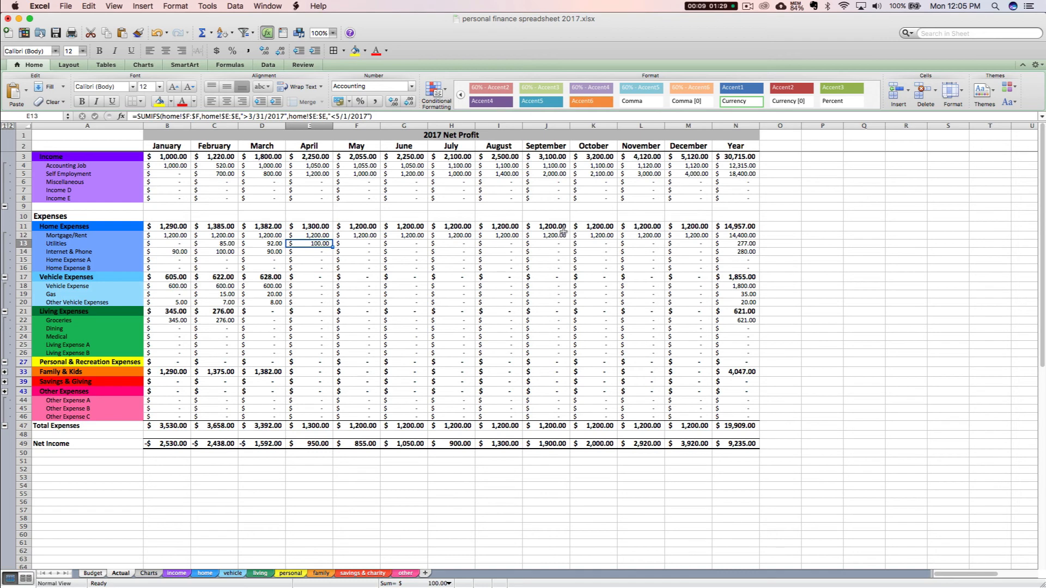
left_click(298, 479)
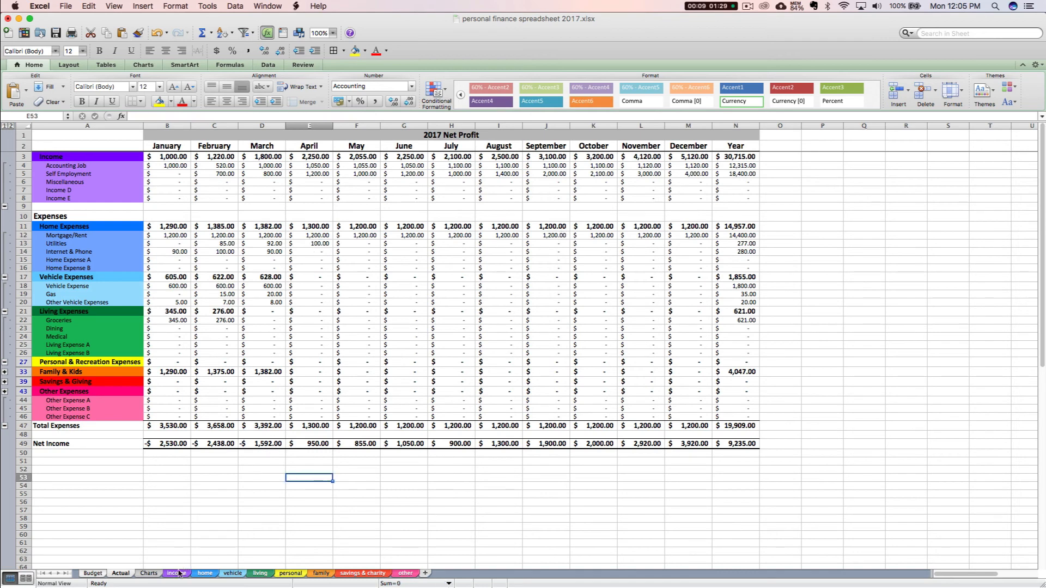
Examine the monthly budget versus actual charts for income and every expense group on the Charts sheet
left_click(148, 575)
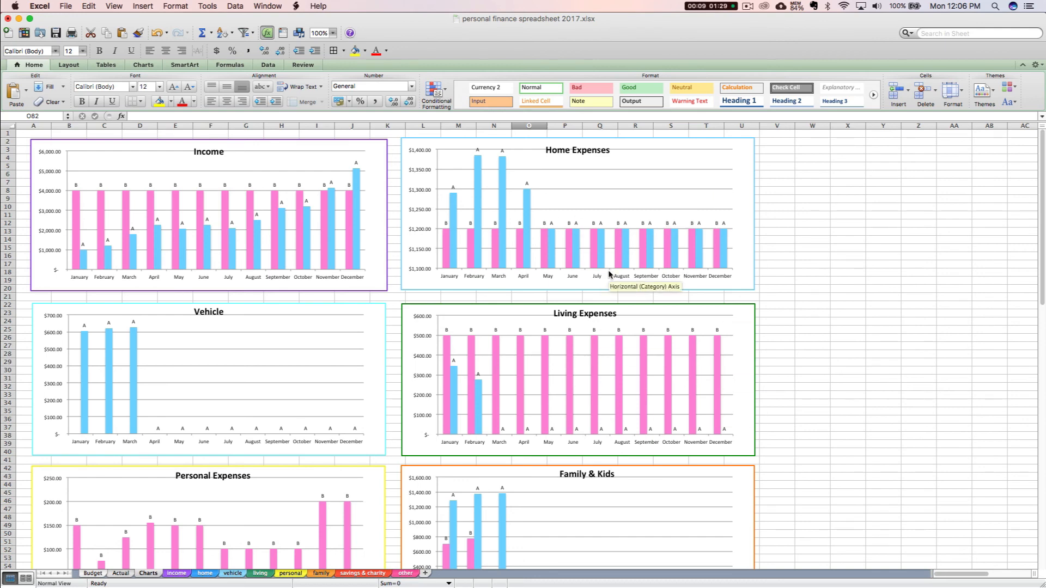
scroll(575, 370, "down", 1)
scroll(572, 376, "down", 3)
scroll(569, 373, "up", 4)
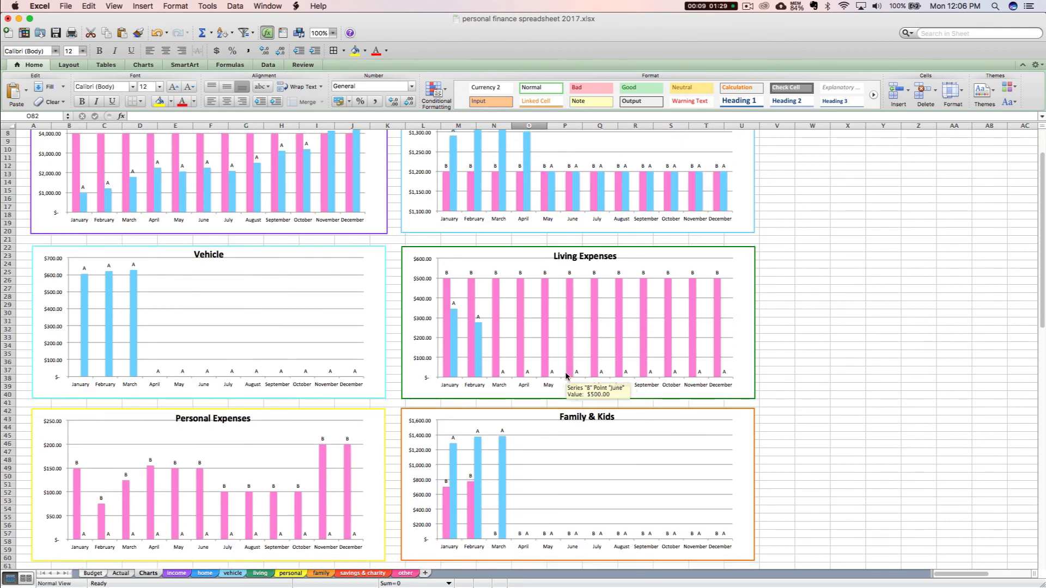
scroll(406, 364, "down", 10)
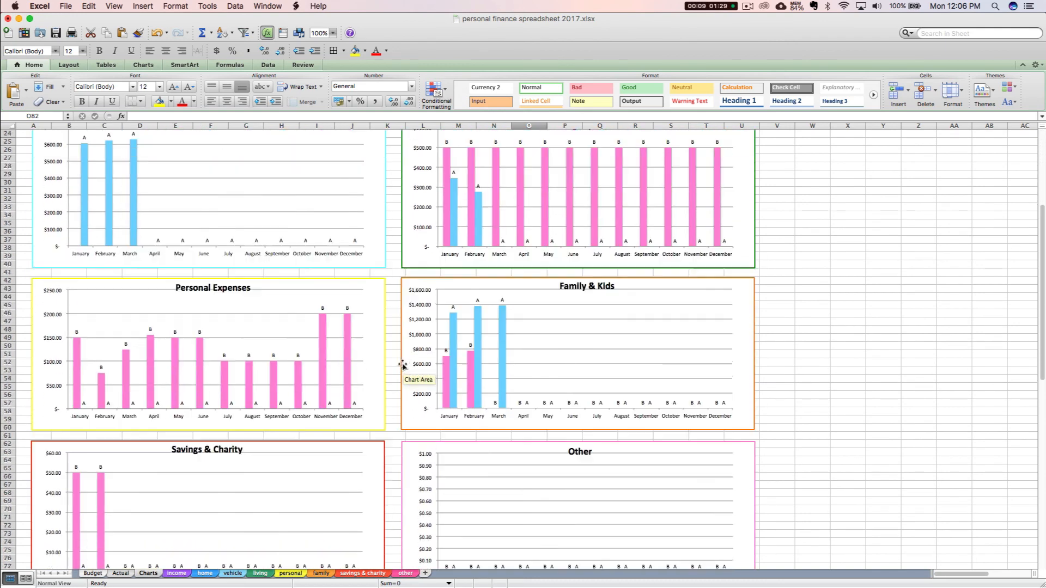
scroll(399, 364, "down", 1)
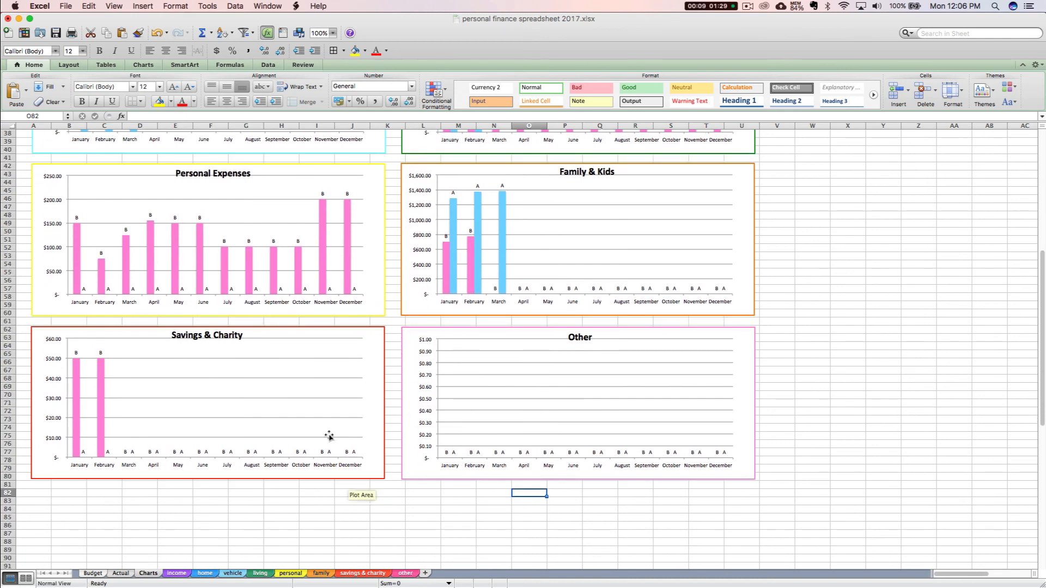
scroll(313, 443, "up", 2)
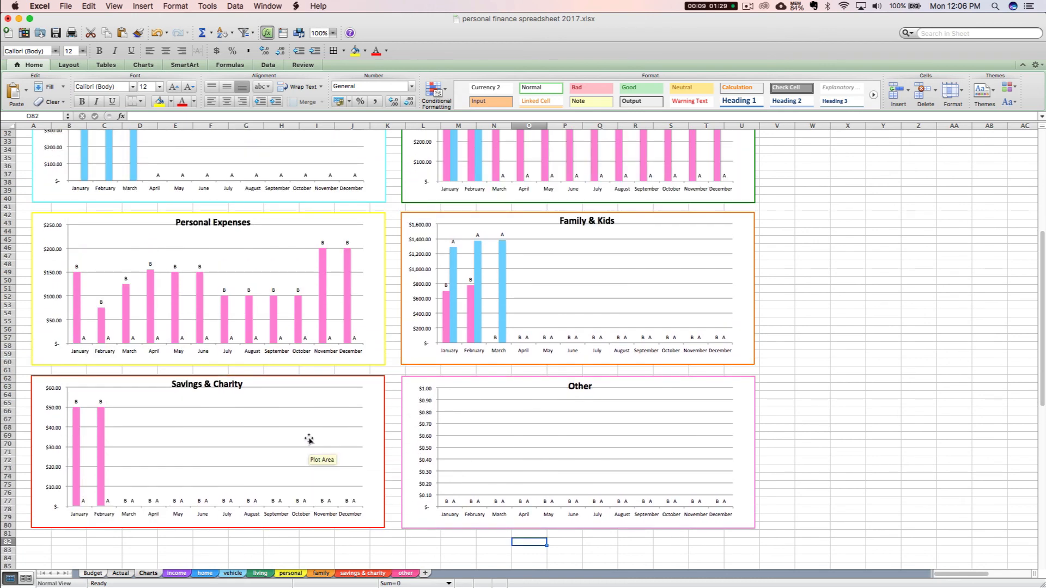
scroll(309, 438, "up", 10)
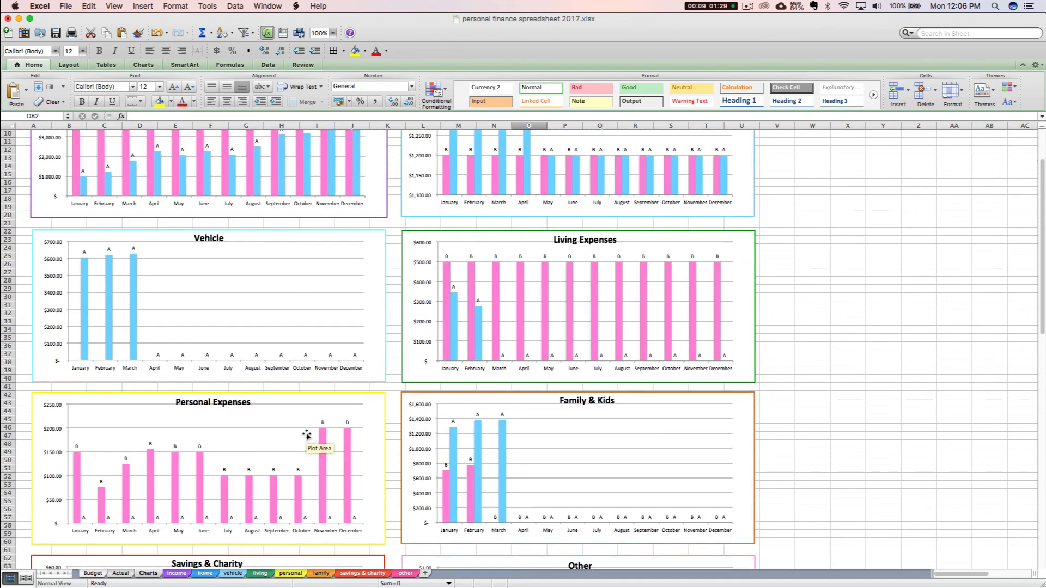
scroll(307, 435, "up", 1)
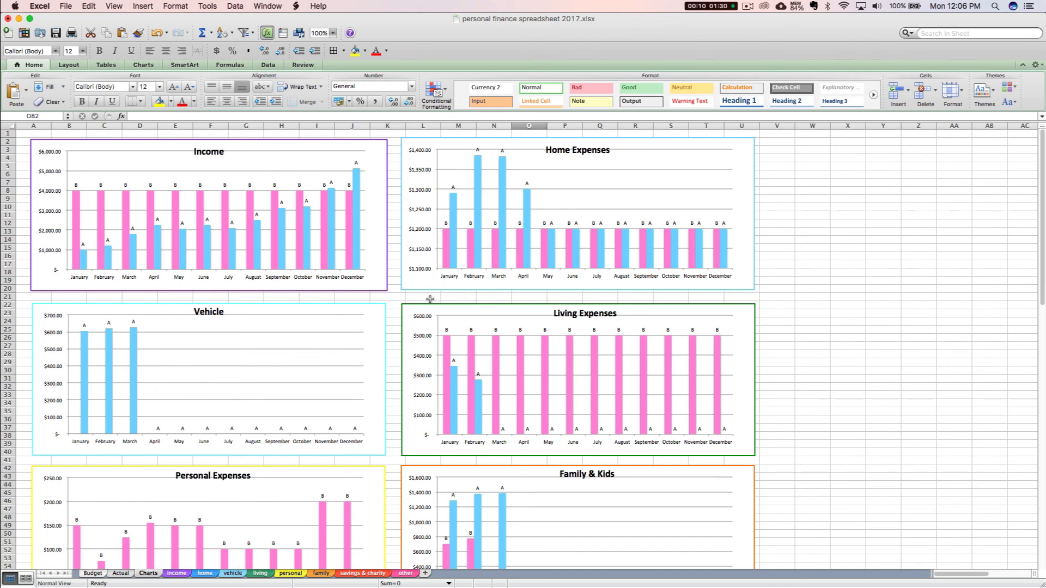
scroll(435, 313, "down", 5)
scroll(560, 397, "down", 12)
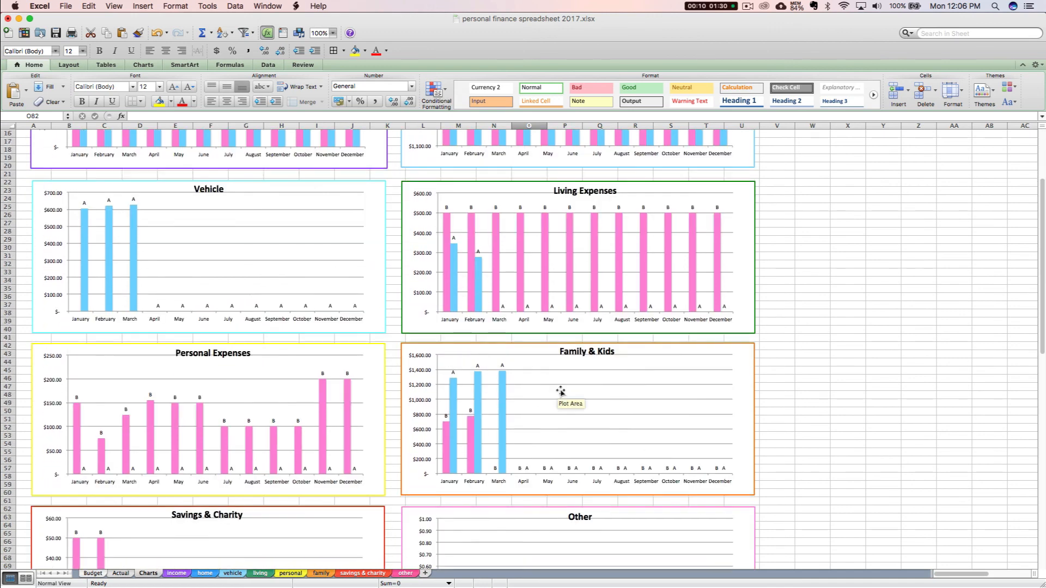